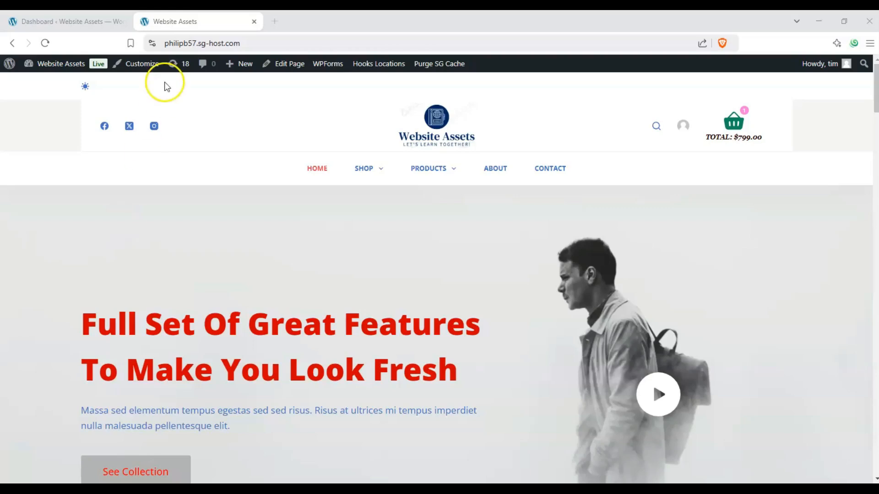
Start a new page from the site's front end.
left_click(96, 21)
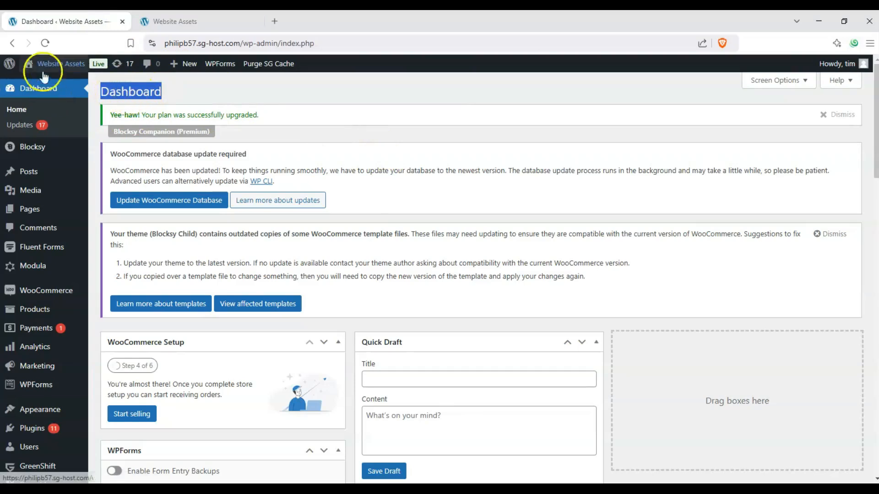
mouse_move(45, 210)
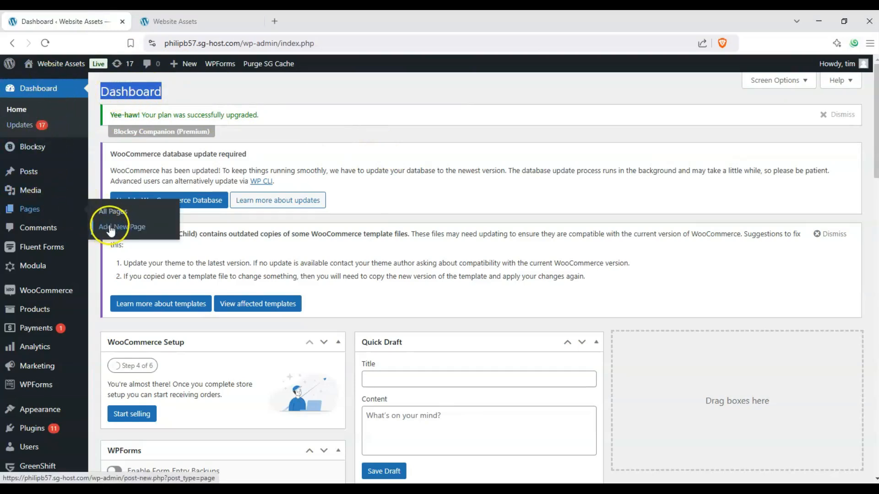
left_click(238, 19)
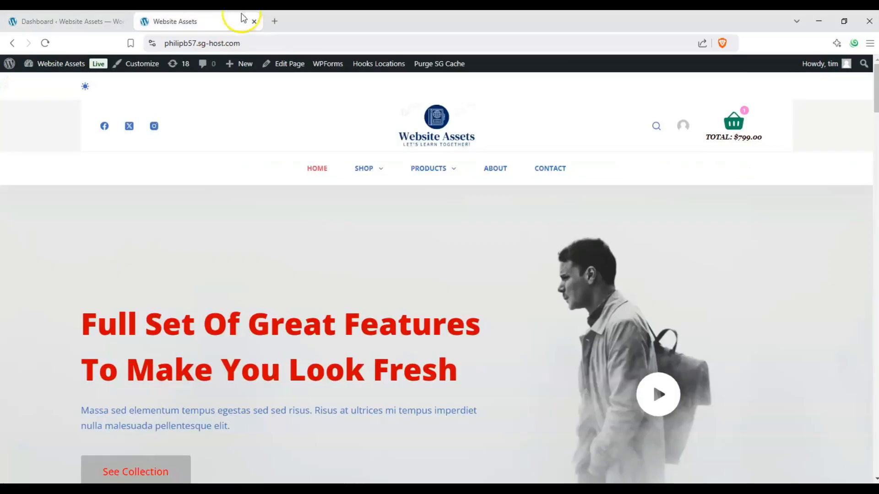
scroll(212, 224, "down", 3)
scroll(147, 204, "up", 3)
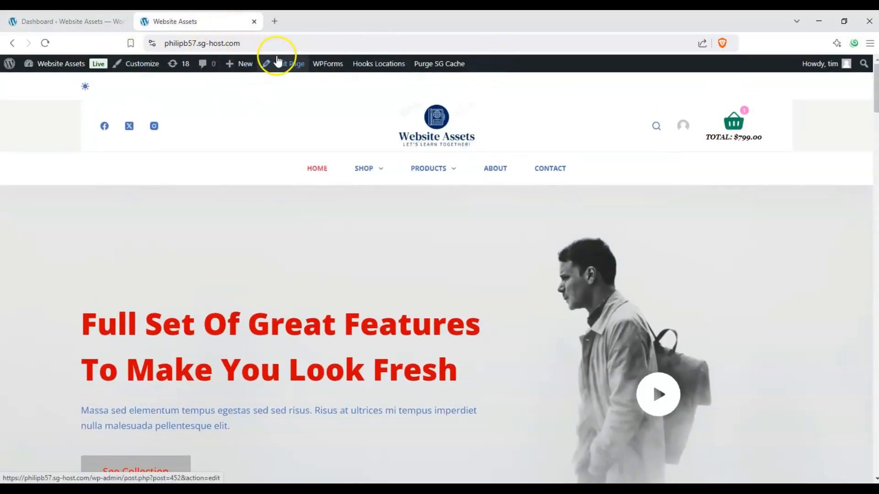
mouse_move(239, 64)
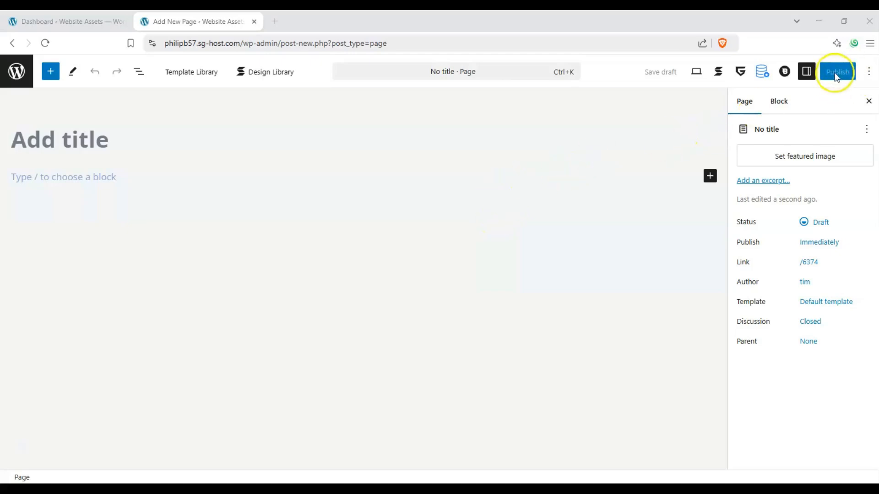
Hide and reshow the editor's settings sidebar, and view its block settings.
left_click(807, 73)
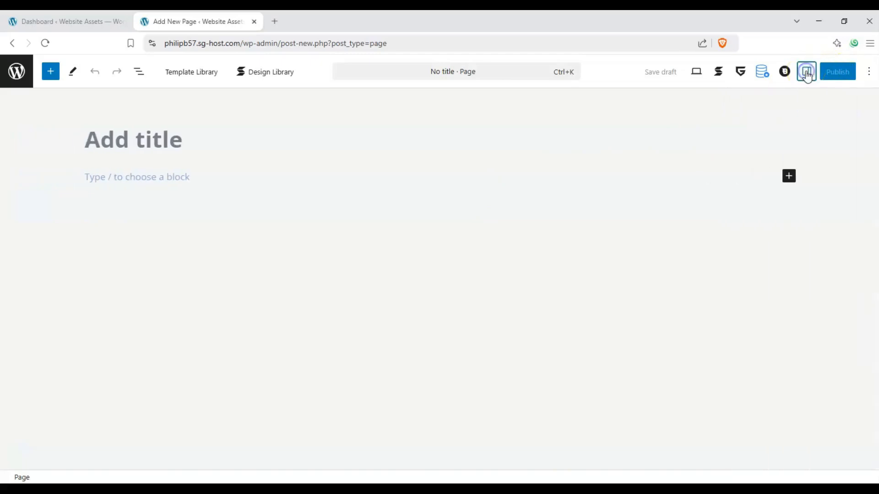
left_click(807, 73)
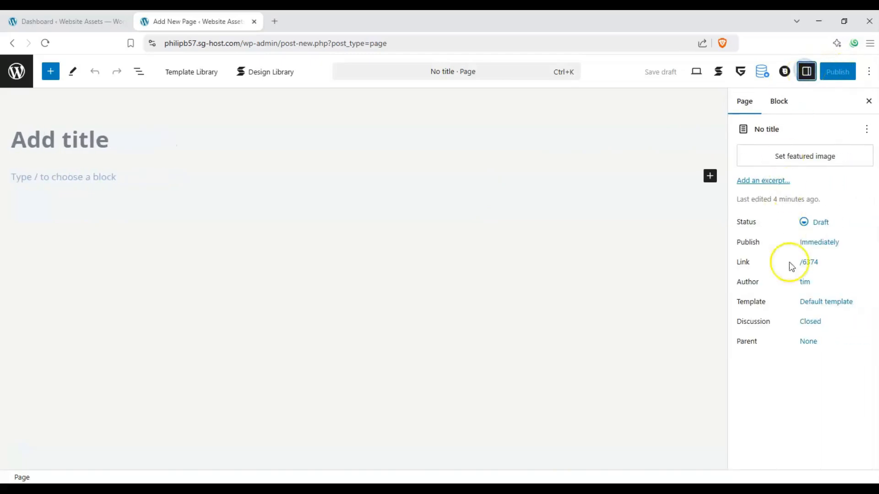
left_click(783, 103)
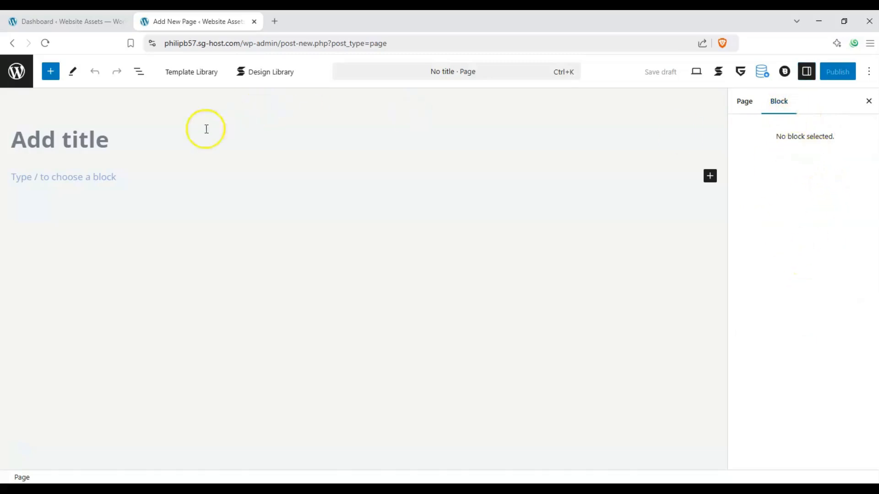
Title the new page "Circle Number Heading test".
left_click(92, 136)
type("Number")
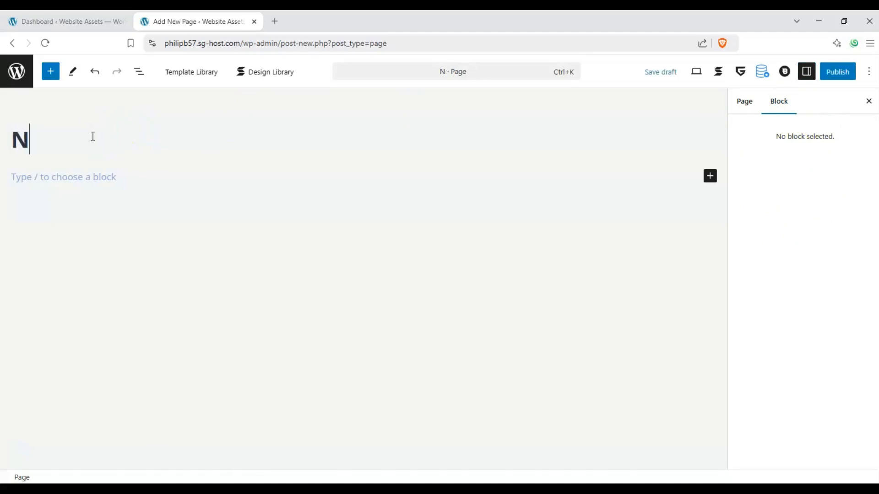
key("BackSpace")
key("BackSpace")
key("BackSpace")
key("BackSpace")
key("BackSpace")
key("ctrl+z")
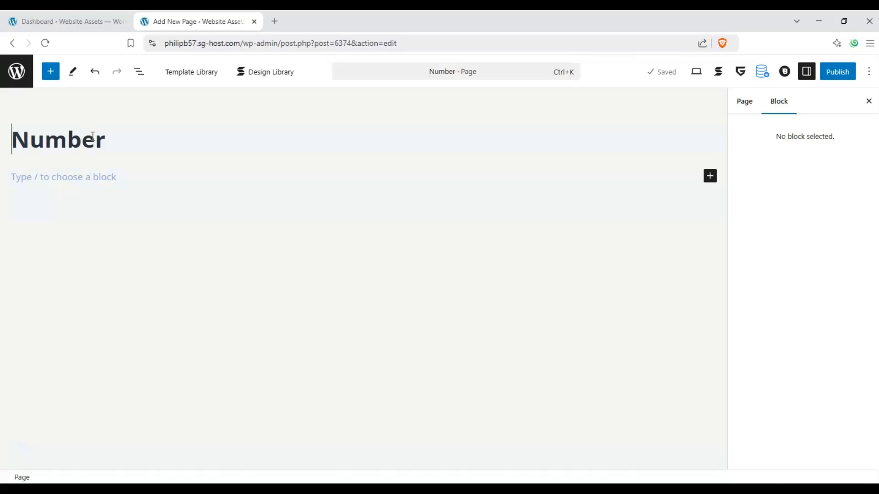
key("Home")
type("Circle")
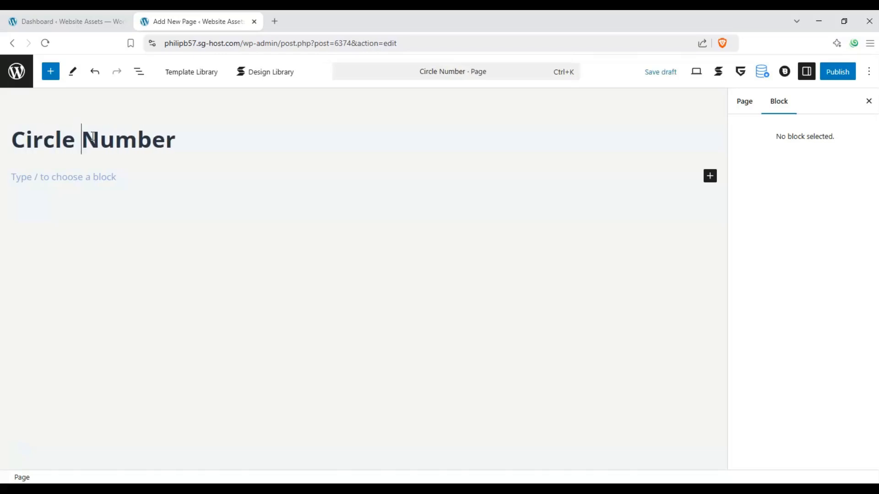
key("Return")
left_click(179, 139)
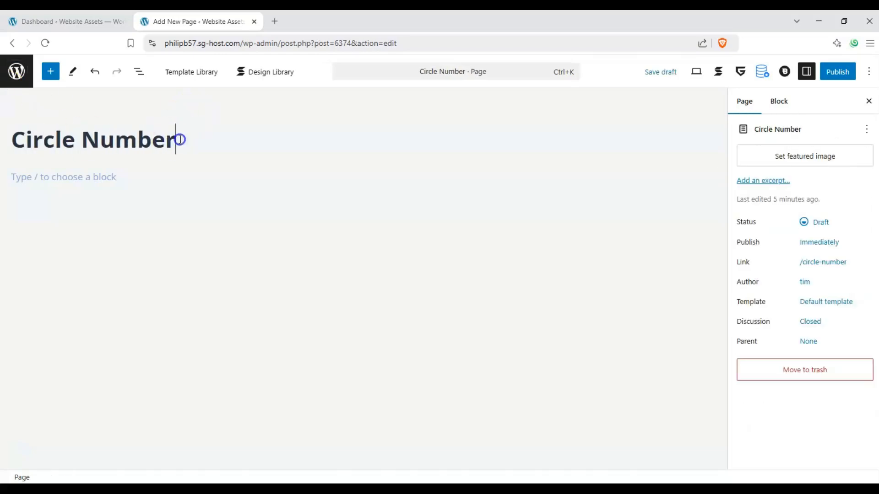
type("Heading ")
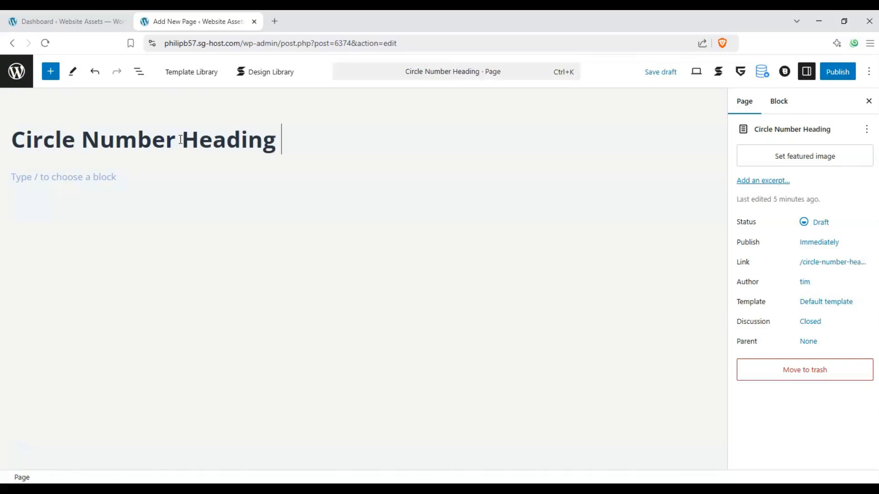
type("test")
Insert a GreenShift "Heading with circle number" block directly below the page title.
left_click(184, 201)
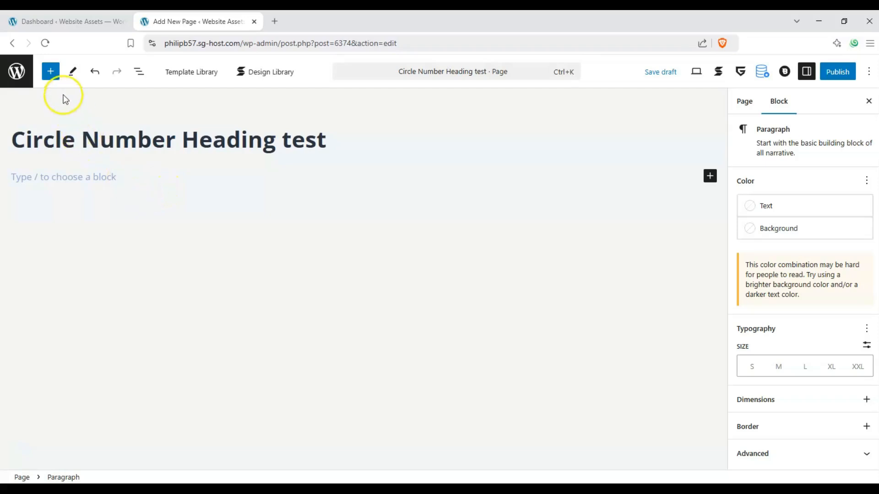
left_click(52, 71)
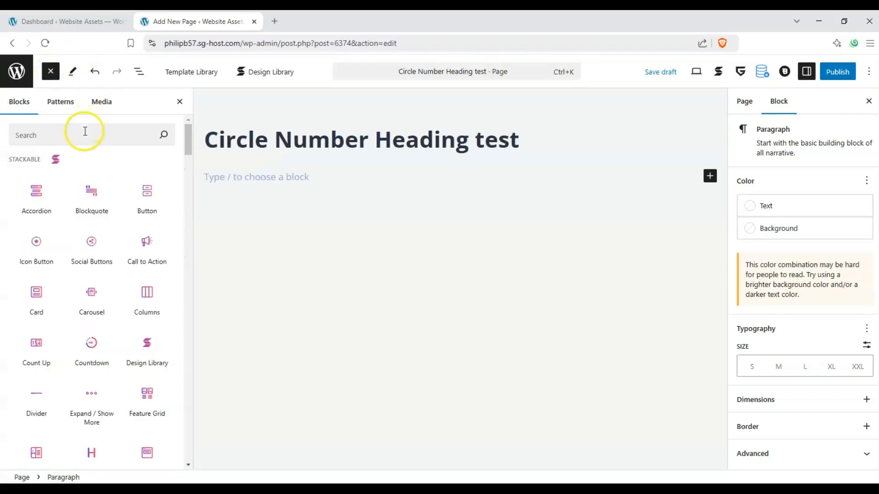
left_click_drag(188, 132, 188, 174)
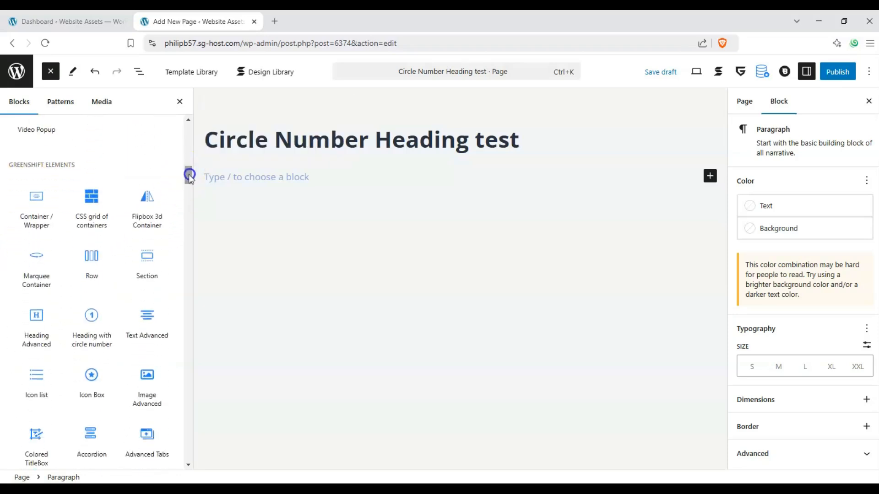
mouse_move(96, 318)
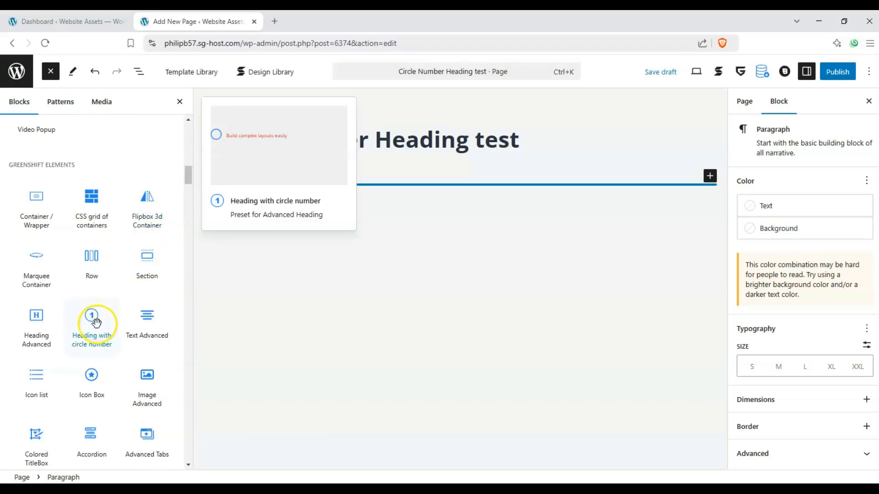
left_click_drag(93, 324, 273, 185)
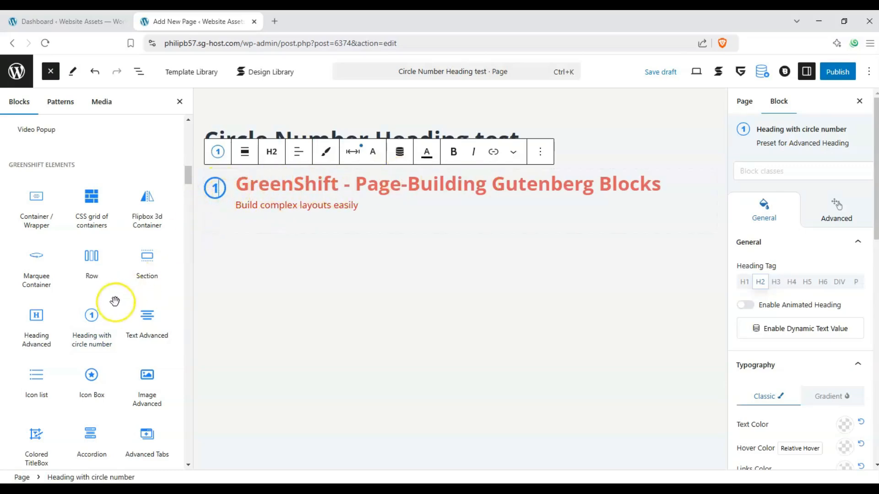
Add three more "Heading with circle number" blocks beneath the first one and close the block inserter.
left_click_drag(90, 323, 262, 269)
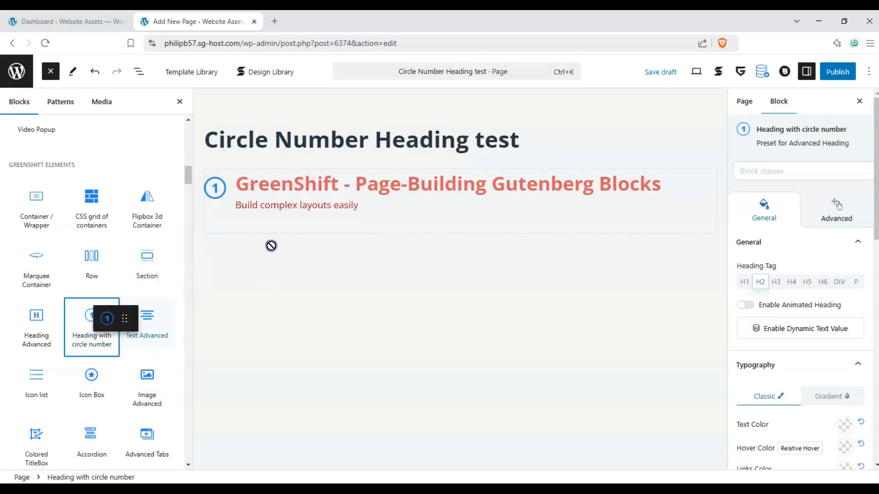
left_click_drag(271, 246, 288, 242)
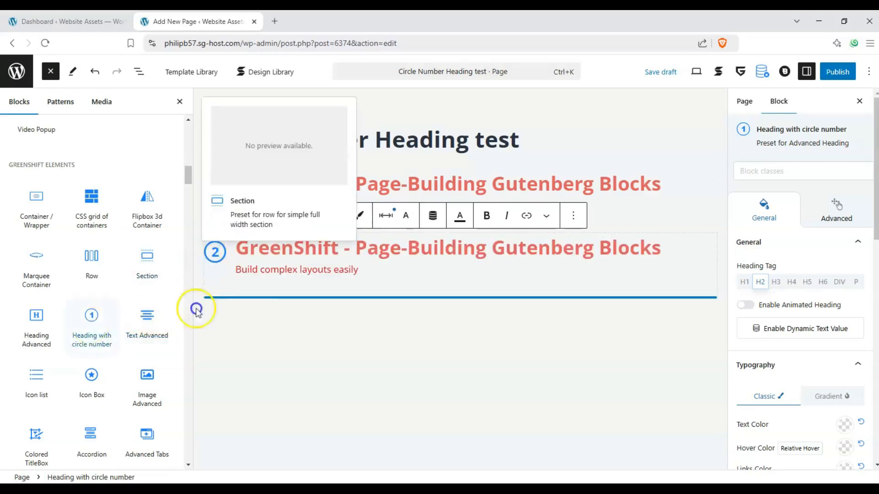
left_click_drag(196, 309, 270, 305)
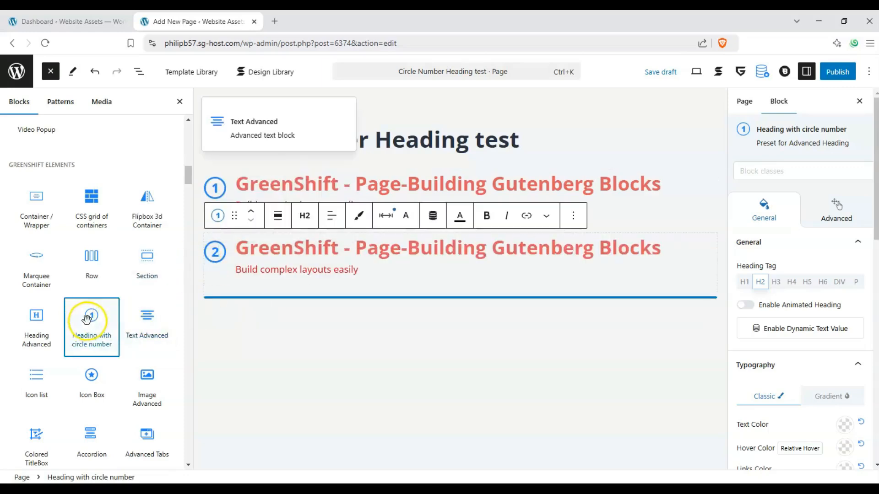
left_click_drag(87, 320, 269, 314)
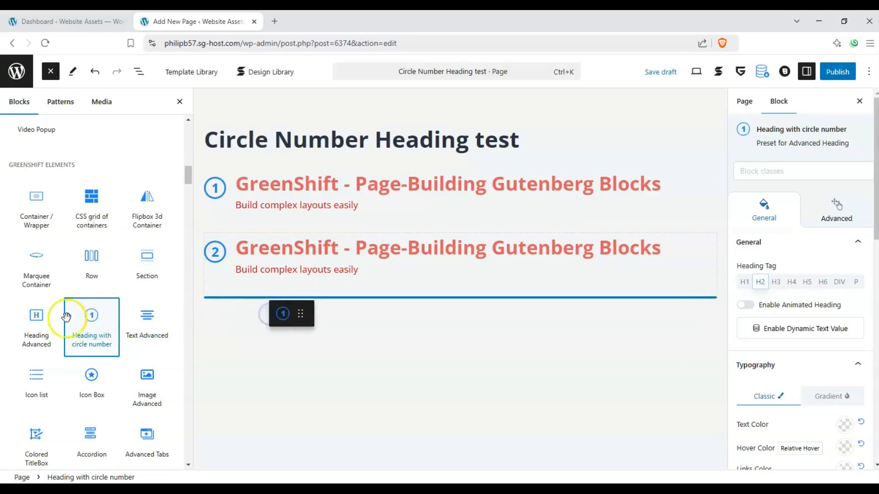
left_click(90, 317)
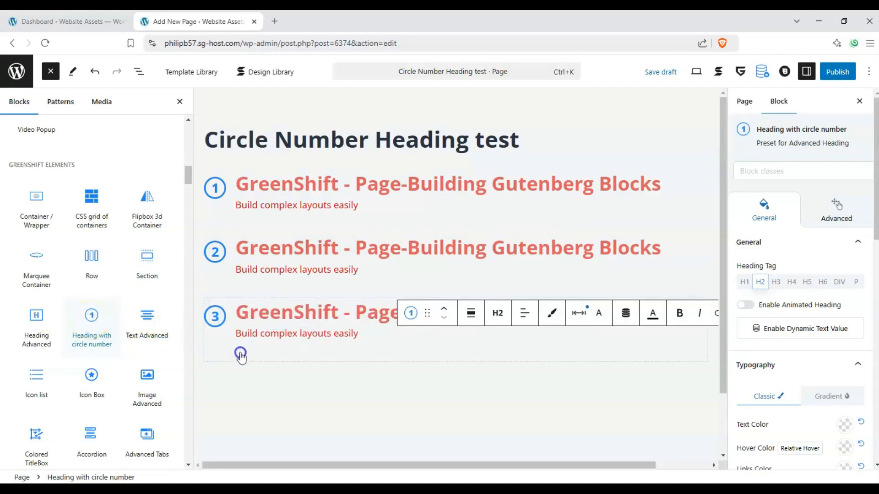
left_click_drag(241, 357, 262, 369)
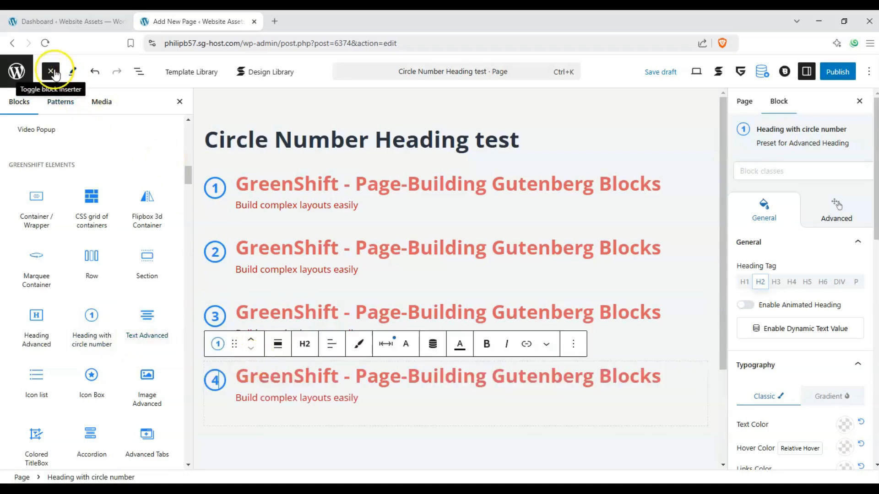
left_click(51, 73)
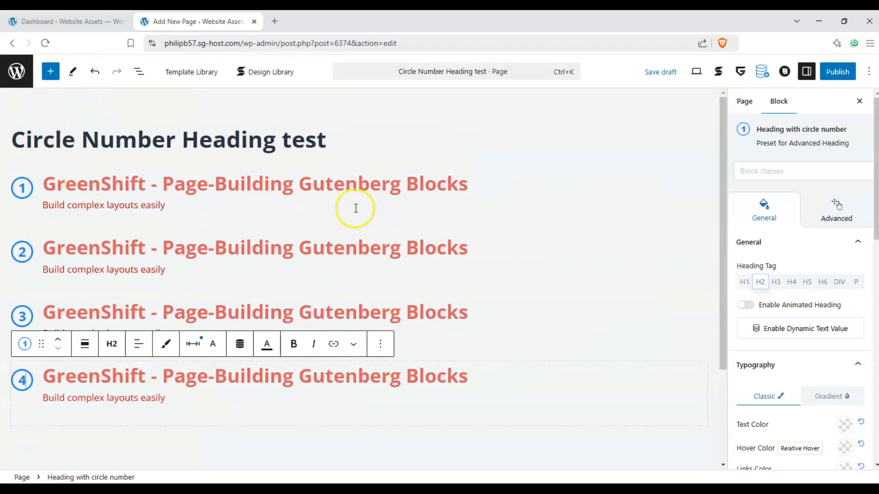
Try center text alignment on the first circle-number heading, and set it back to left alignment.
left_click(164, 187)
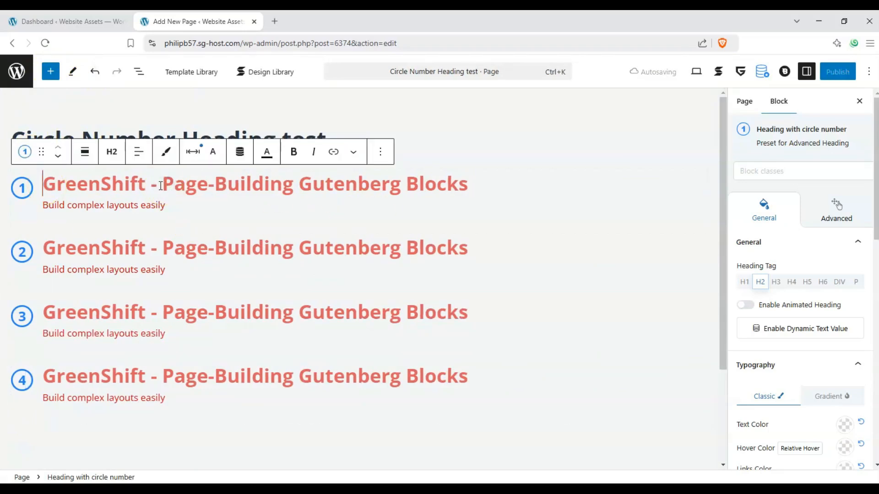
left_click(136, 154)
left_click(151, 206)
left_click(139, 154)
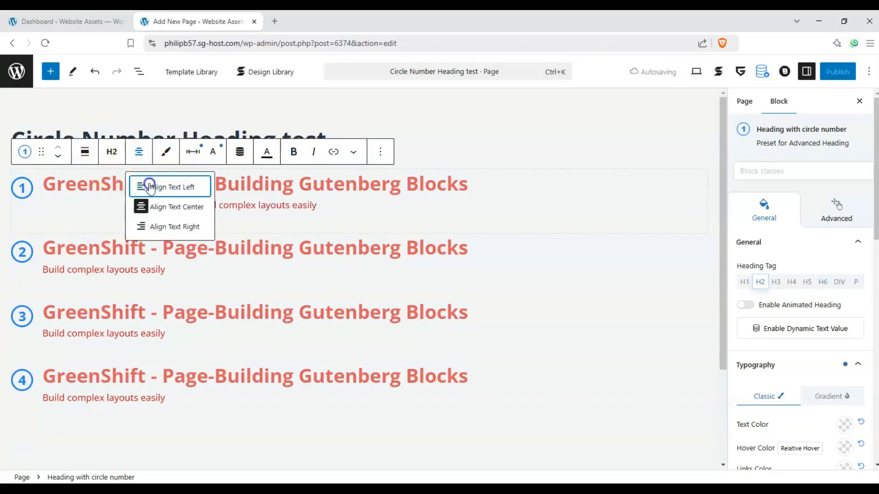
left_click(151, 187)
Look at the text color options for the first circle-number heading without changing the color.
left_click(269, 156)
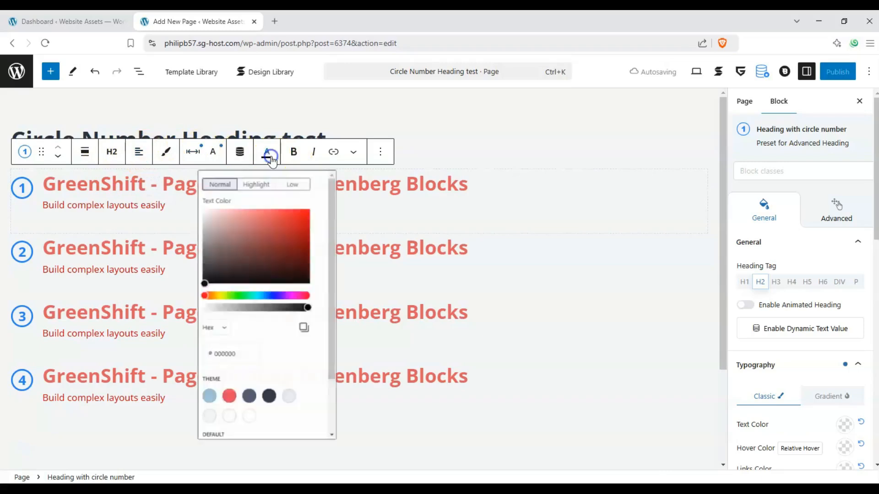
left_click(267, 154)
left_click(268, 153)
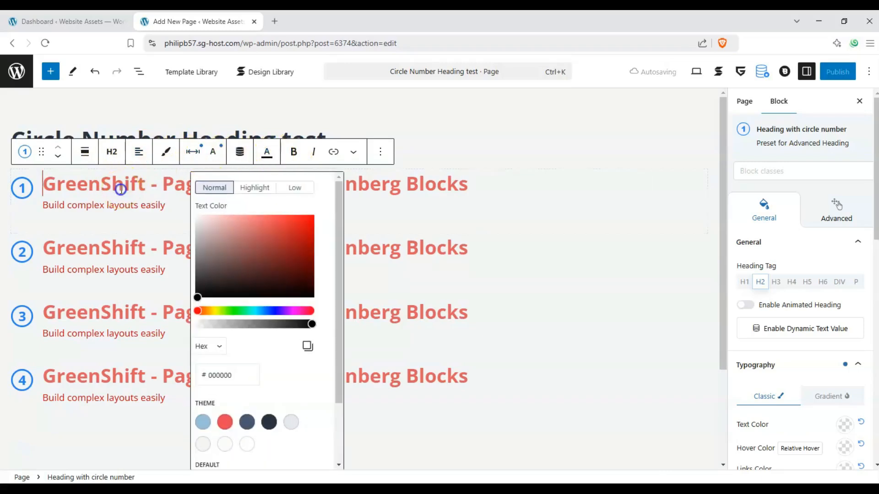
left_click(121, 189)
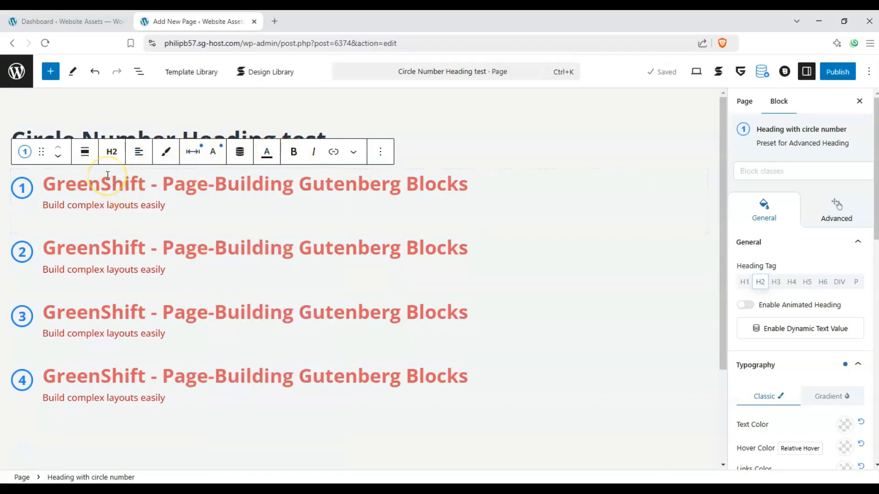
Replace the number in the first heading's circle with the letter A.
left_click(27, 190)
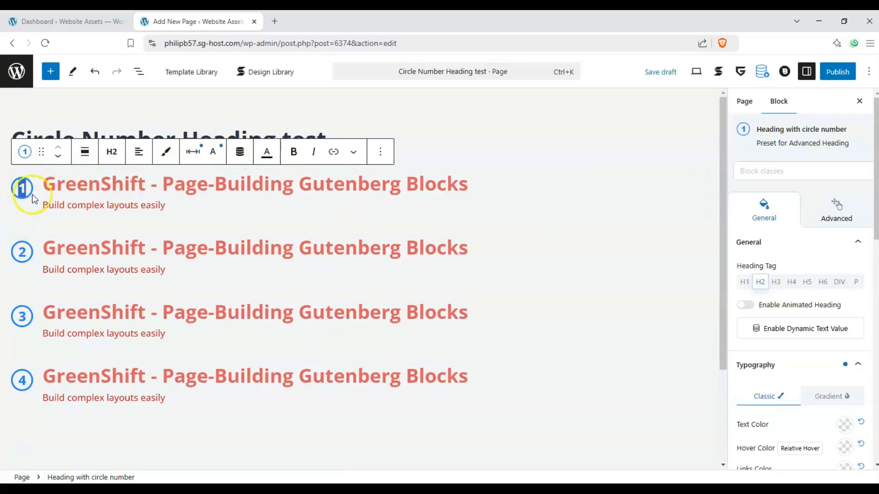
left_click(26, 187)
left_click(43, 190)
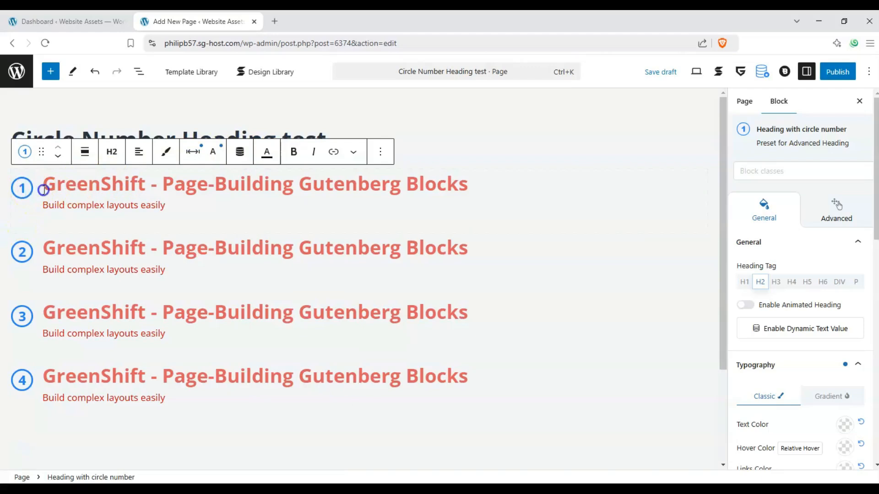
key("BackSpace")
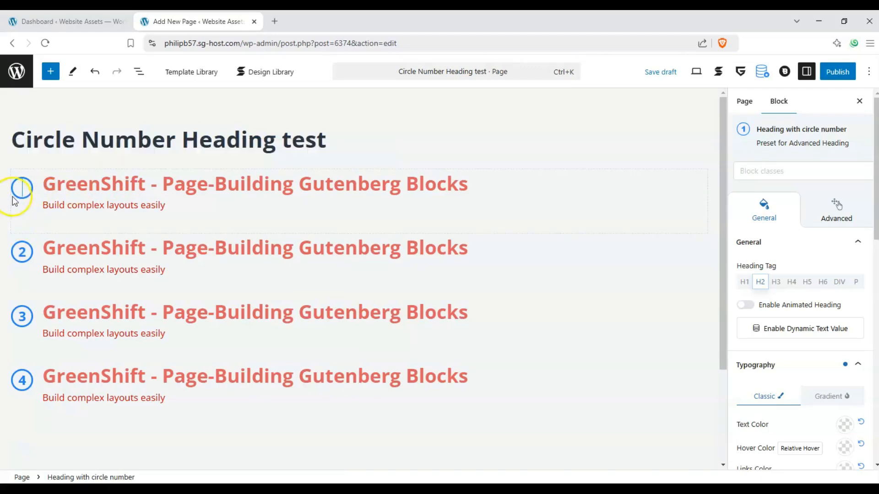
type("a")
key("BackSpace")
type("A")
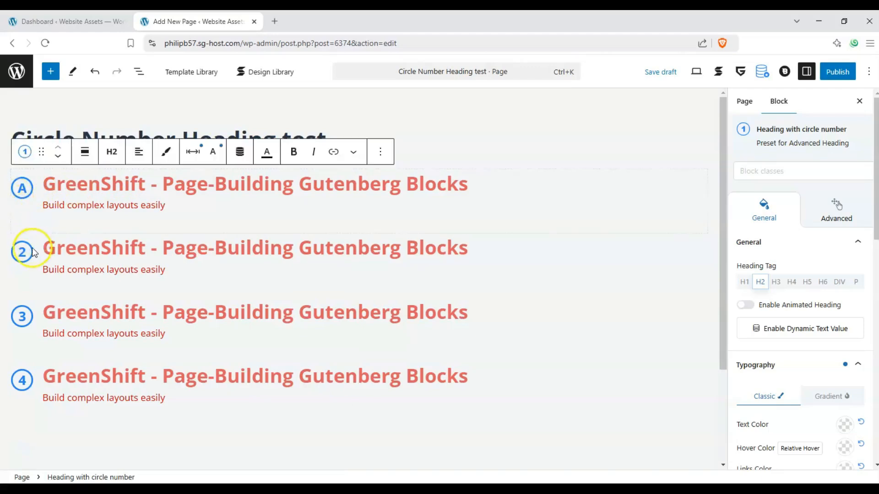
Replace the letter in the first heading's circle with the number 1.
left_click(15, 257)
left_click(21, 187)
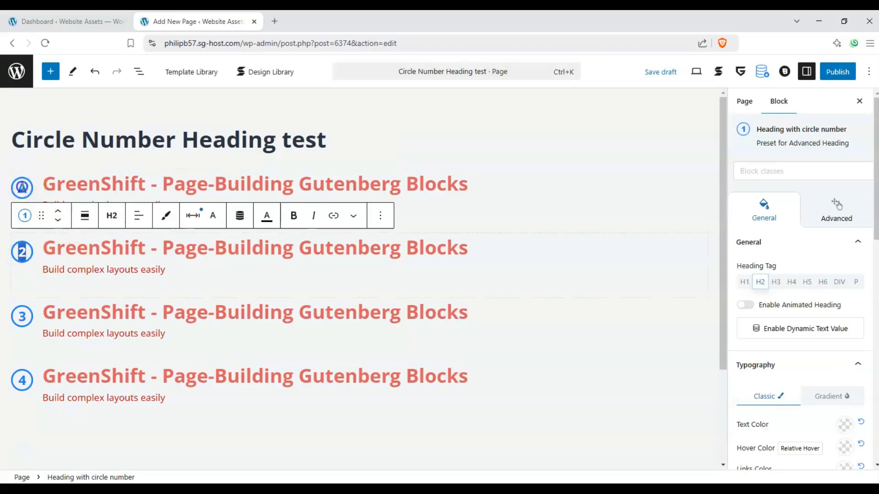
type("1")
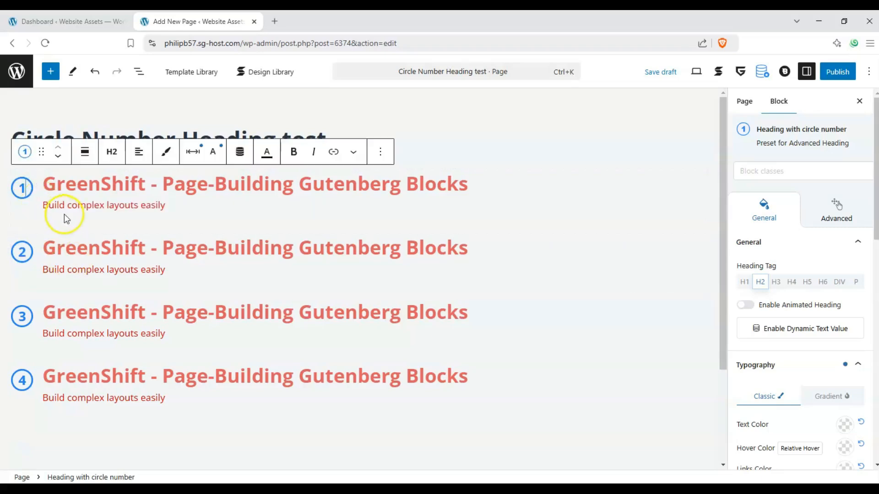
left_click(211, 201)
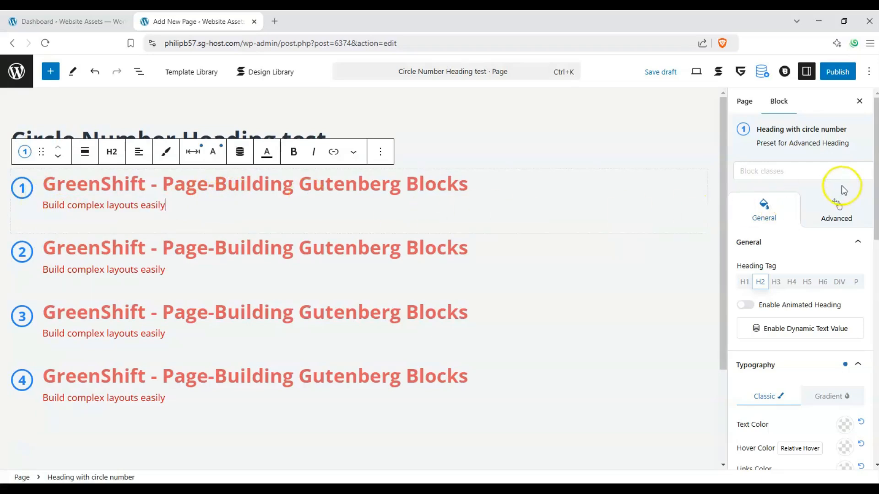
Try the "3d multi layered" class preset on the first heading, and remove it again.
left_click(841, 170)
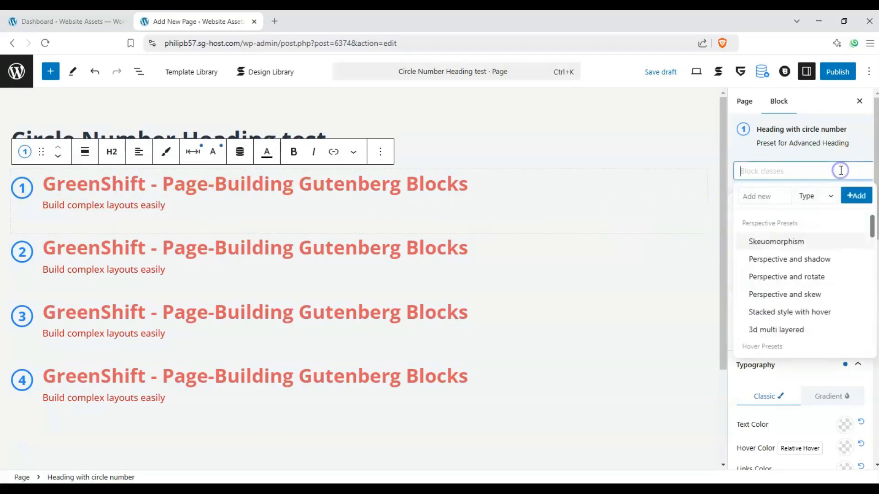
left_click(797, 347)
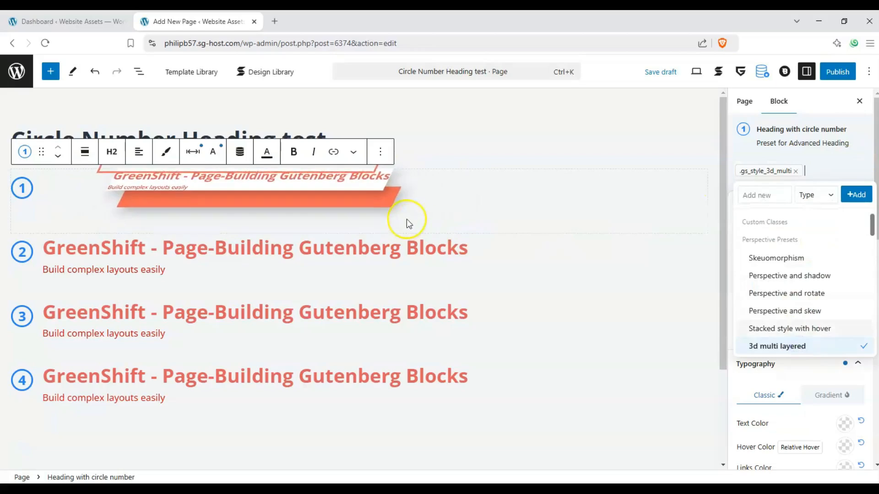
left_click(796, 171)
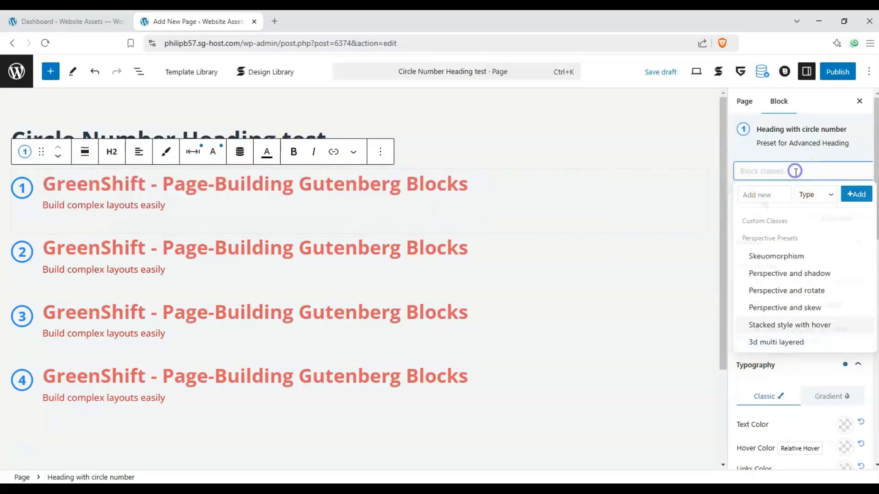
Try the "Border Elegant" class preset on the first heading, and remove it again.
left_click(806, 173)
scroll(824, 272, "down", 5)
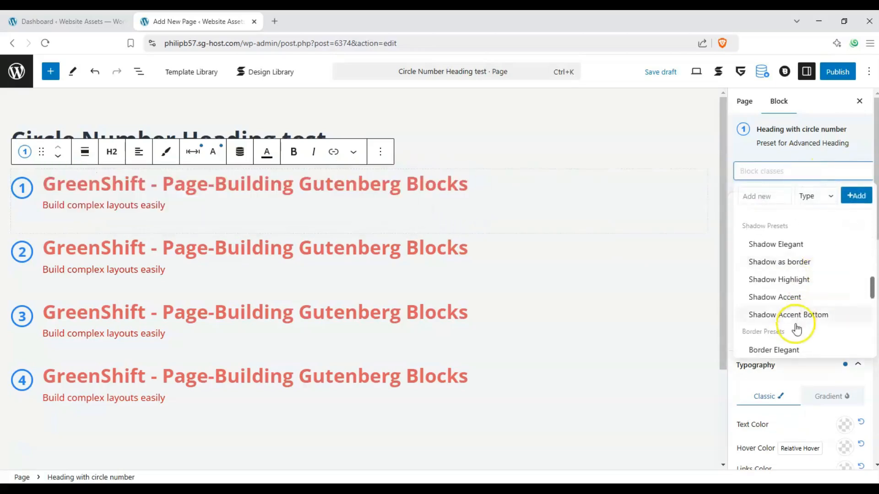
left_click(789, 350)
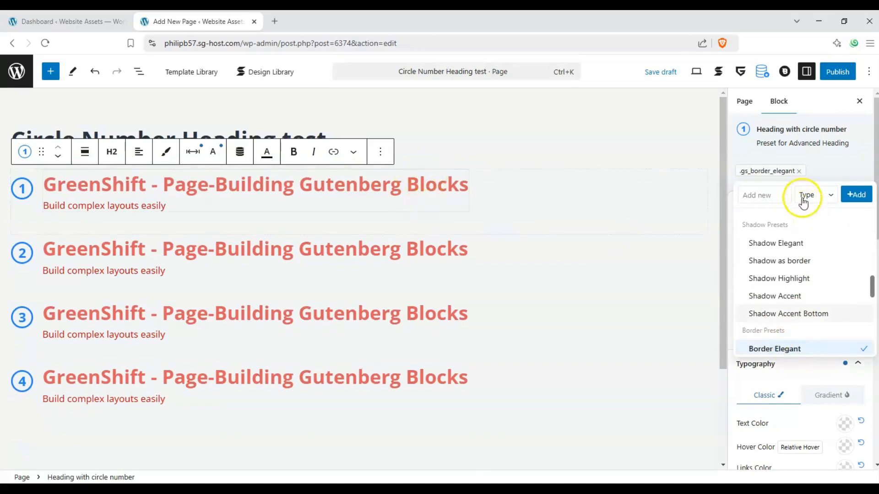
left_click(798, 171)
Try the H1 and H3 heading tags on the first heading, and set it back to H2.
scroll(807, 236, "down", 1)
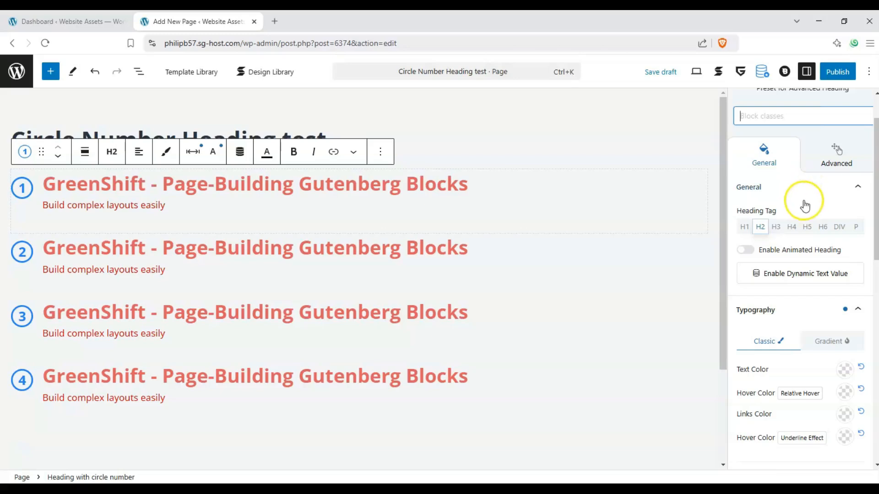
left_click(745, 227)
left_click(759, 227)
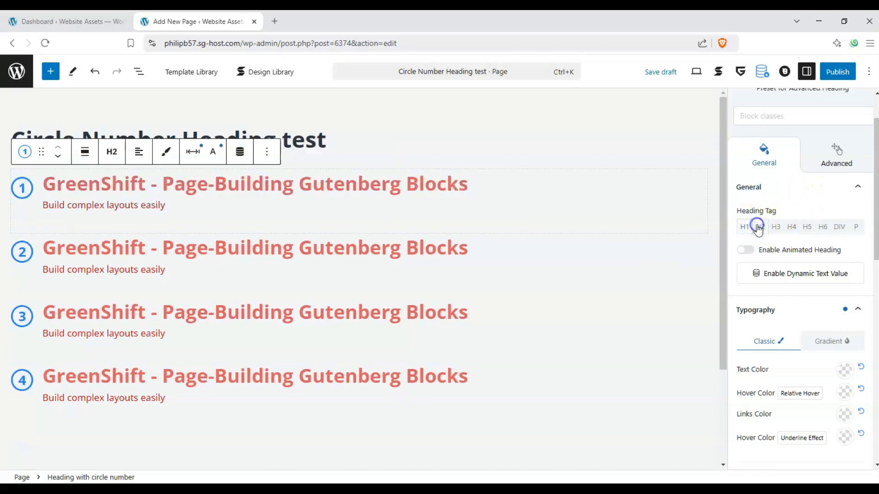
left_click(774, 227)
left_click(760, 226)
Enable the animated heading on the first block and remove all of its default animated texts.
left_click(746, 249)
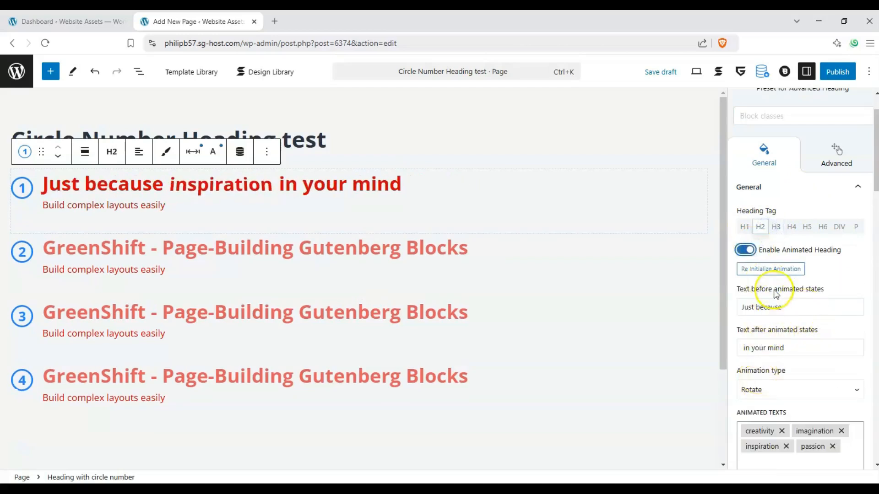
left_click(783, 431)
left_click(790, 432)
left_click(792, 432)
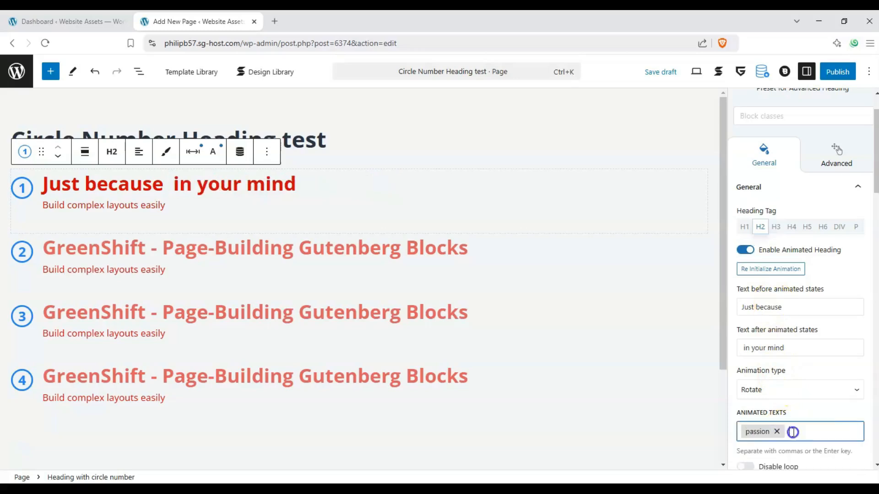
left_click(777, 431)
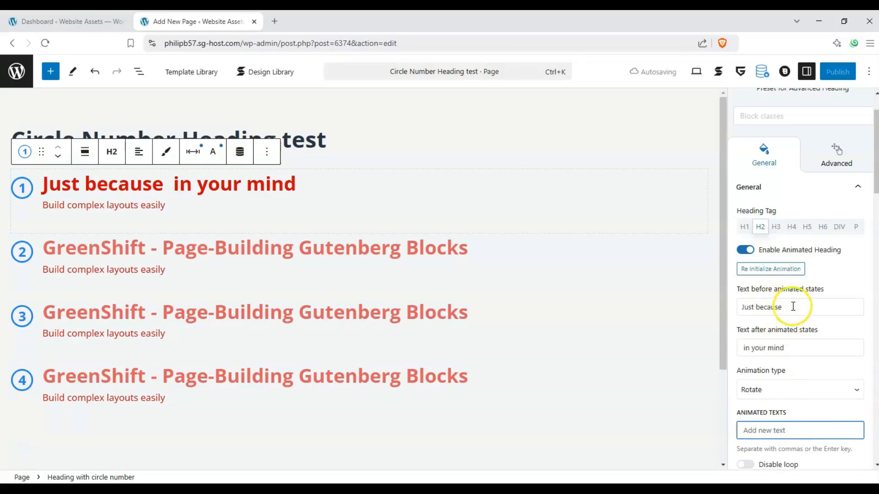
Set the text before the animated states to "Ingredients to" and the text after them to "Prepare".
left_click_drag(798, 306, 686, 316)
type("Step")
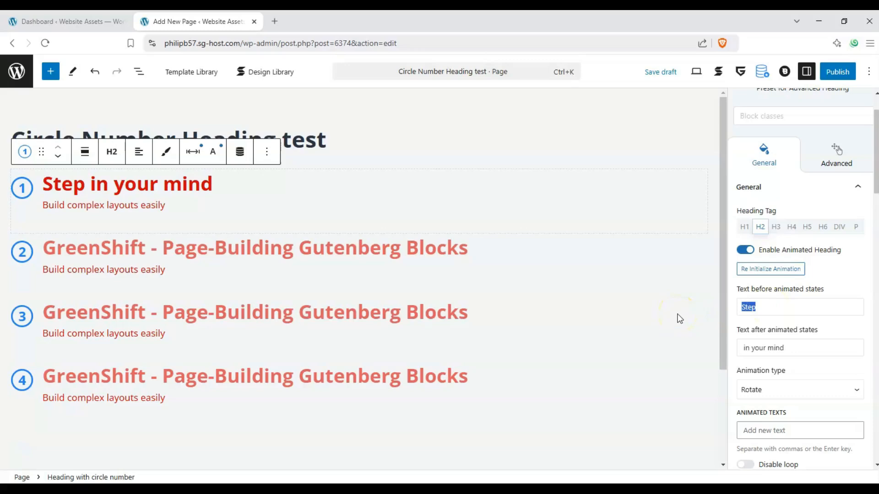
type("Ingredients to")
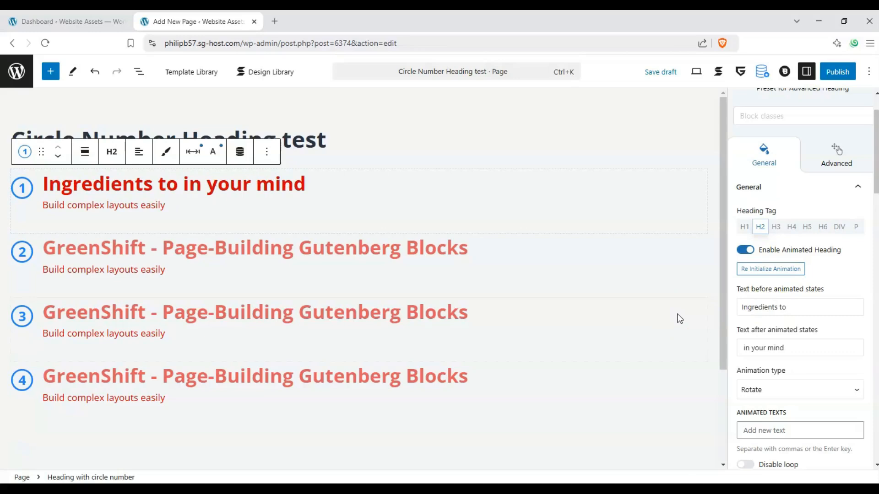
left_click_drag(801, 347, 745, 350)
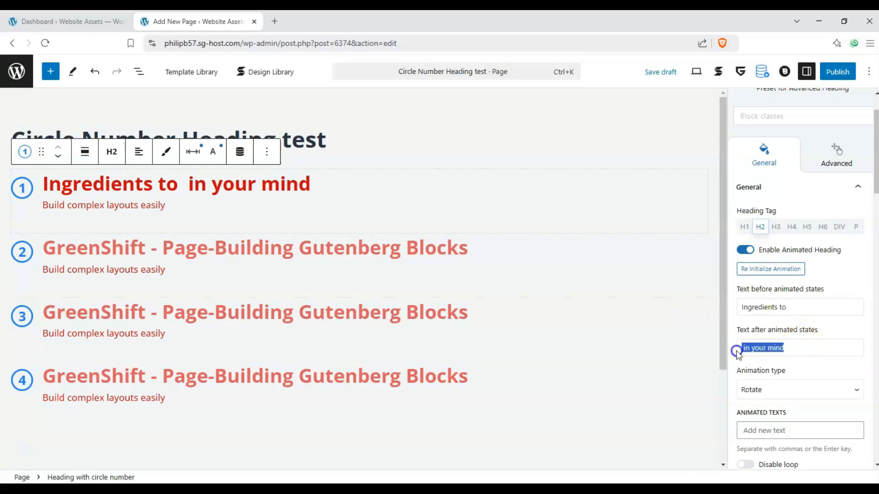
type("Prepare")
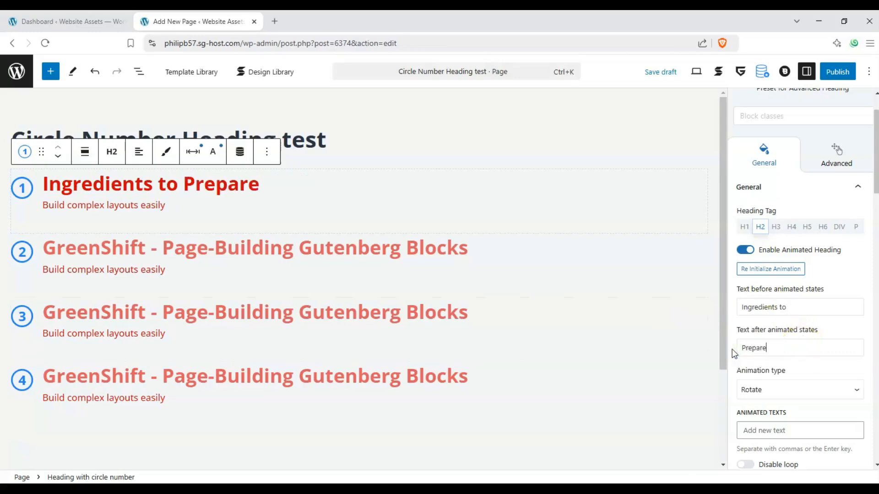
Add "Prepare" as an animated text and clear the text after the animated states.
scroll(800, 366, "down", 2)
left_click(789, 359)
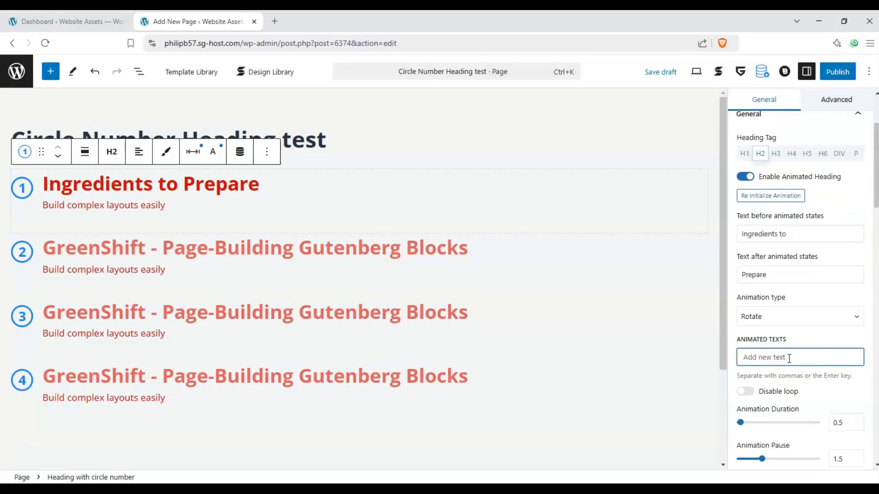
type("Prepare")
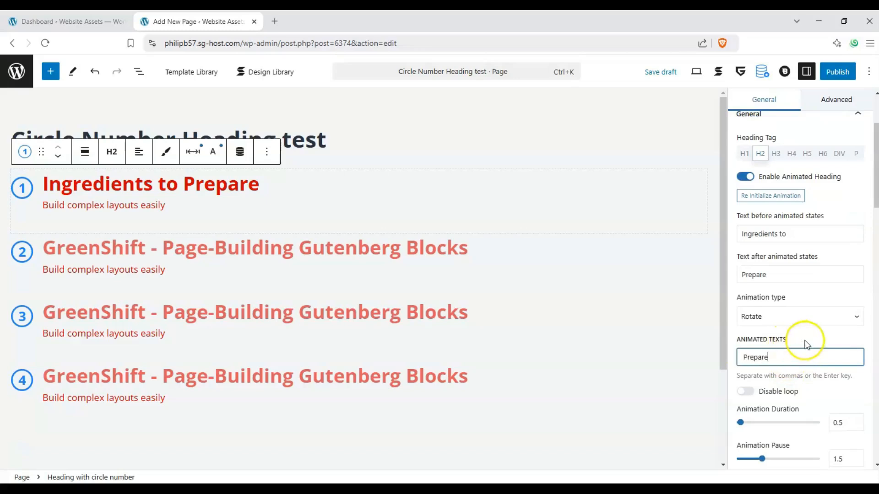
key("Return")
left_click_drag(791, 275, 714, 276)
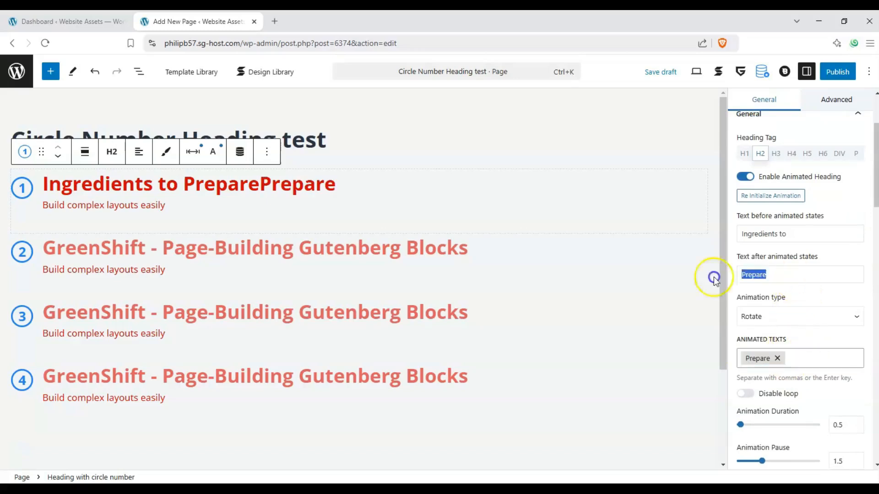
key("BackSpace")
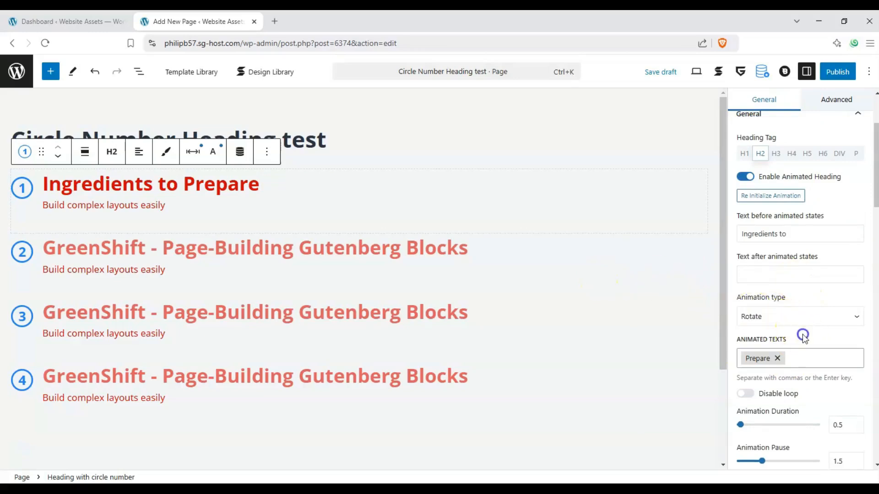
Set the first heading's animation type to Loader.
left_click(779, 323)
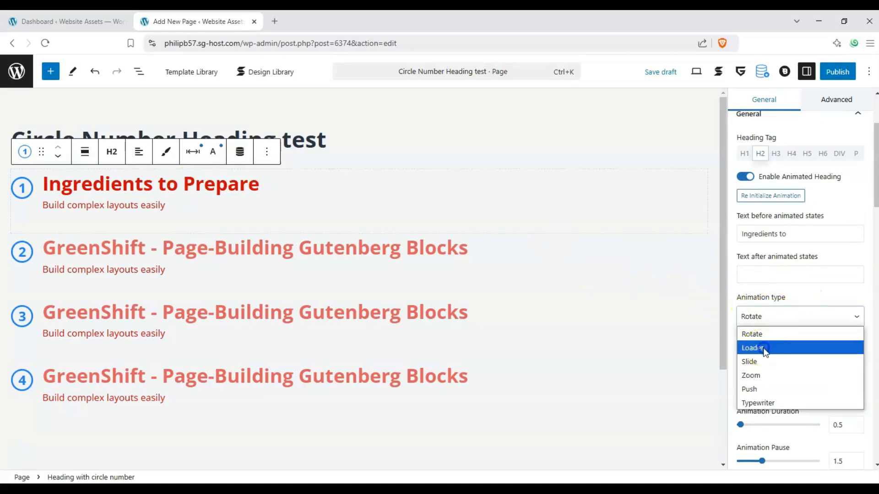
left_click(764, 347)
left_click(232, 180)
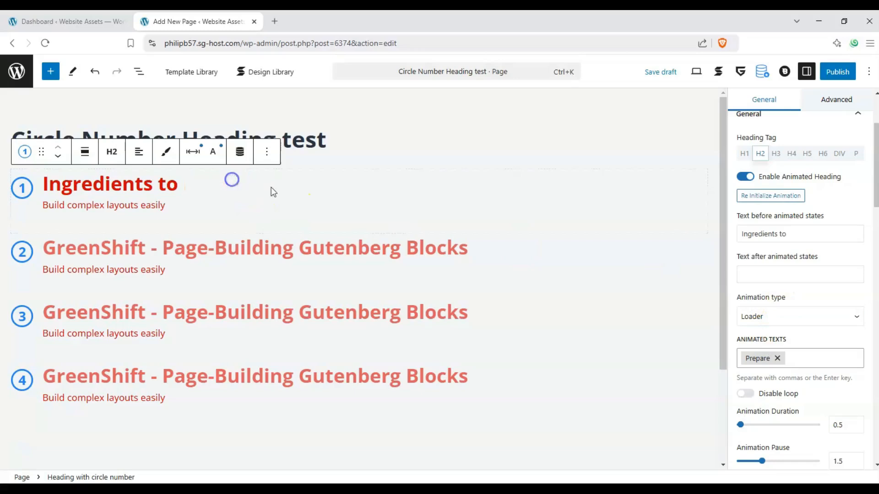
left_click(384, 203)
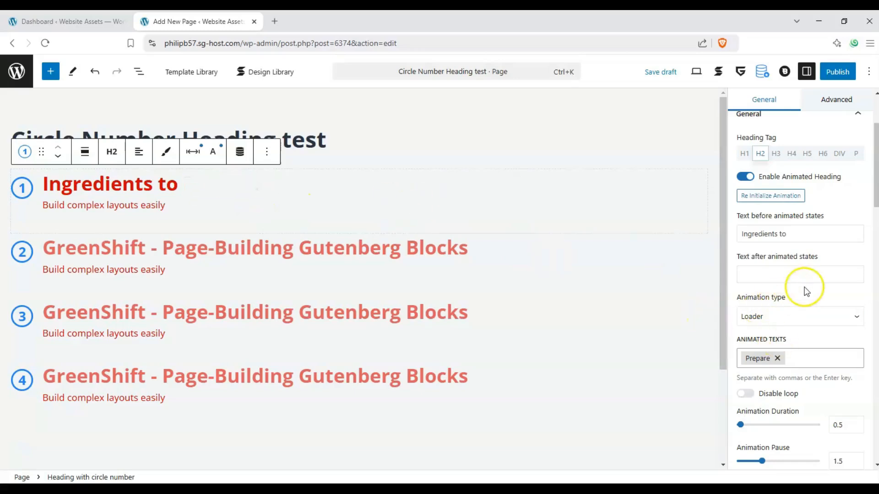
Look through the first heading's animation loop, duration and pause options and its animated text typography settings.
scroll(758, 389, "down", 1)
scroll(763, 450, "down", 4)
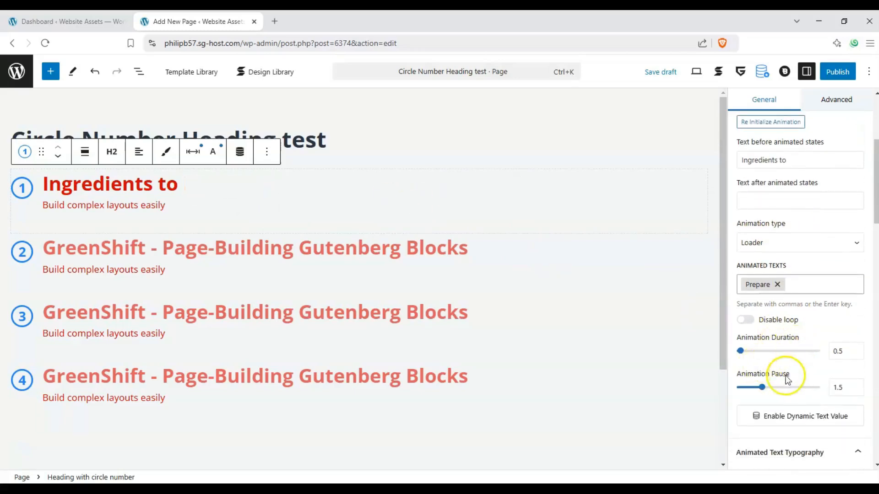
scroll(760, 360, "up", 3)
scroll(759, 358, "down", 2)
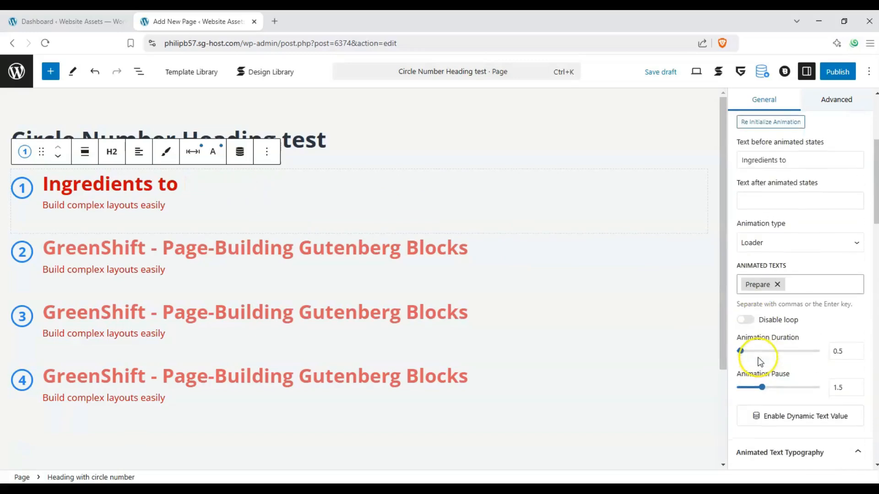
scroll(784, 340, "up", 10)
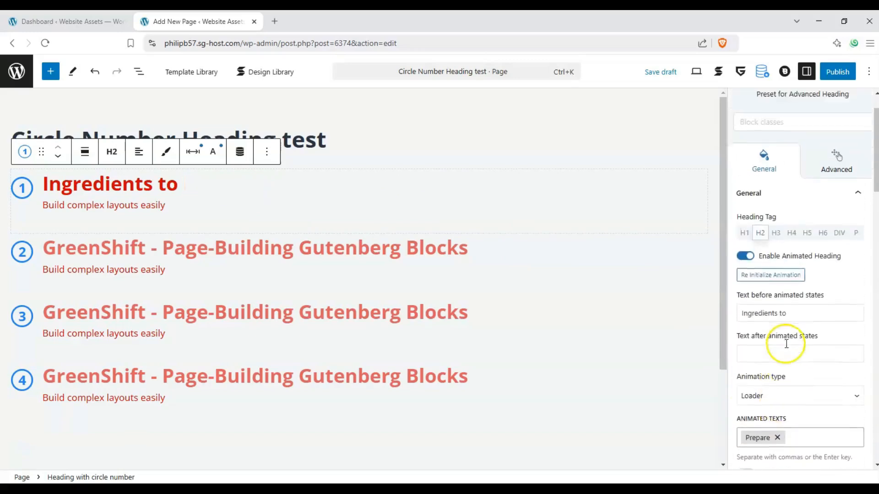
left_click(857, 236)
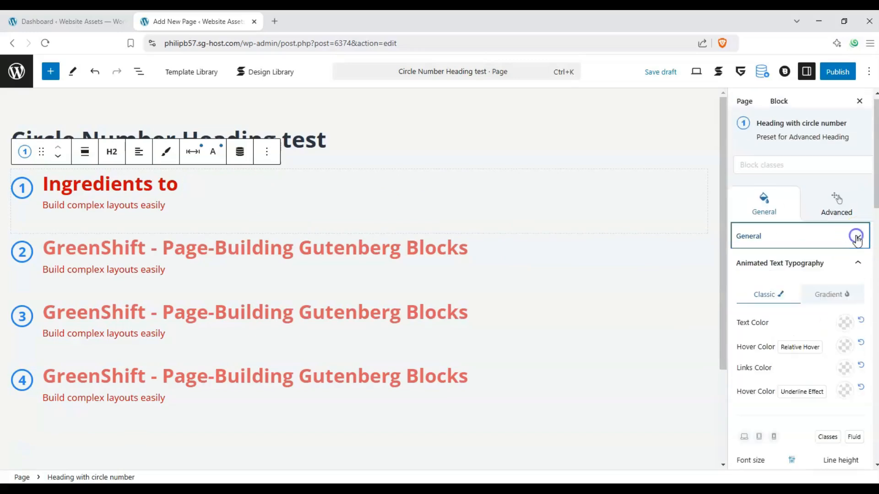
scroll(806, 258, "down", 1)
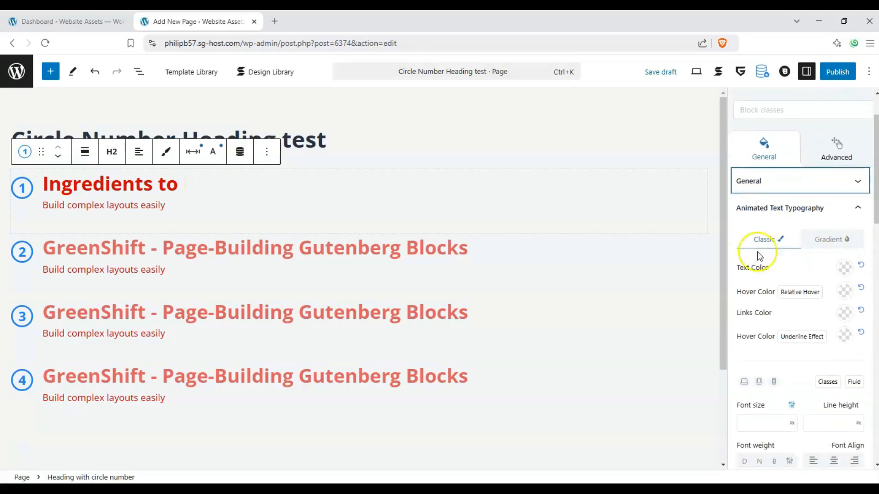
left_click(851, 207)
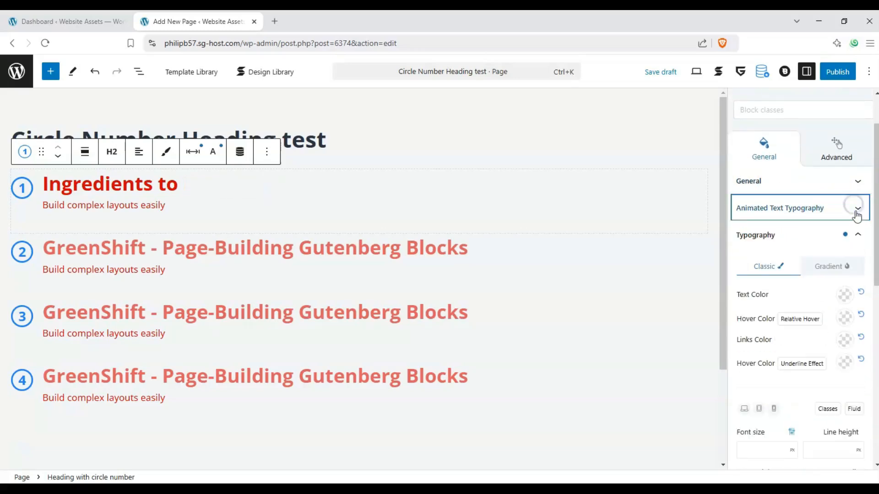
Set the text color of the first heading's animated text to dark blue.
scroll(853, 204, "down", 3)
left_click(844, 164)
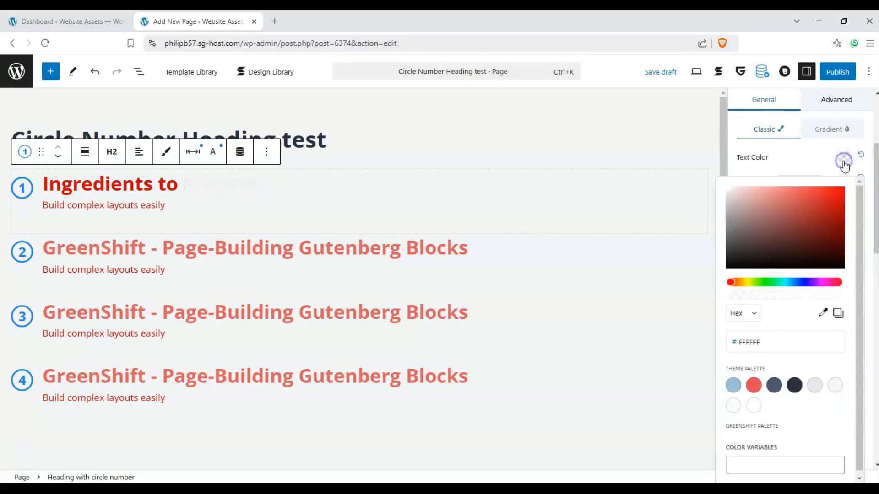
left_click(799, 216)
left_click(806, 282)
left_click_drag(805, 284, 798, 284)
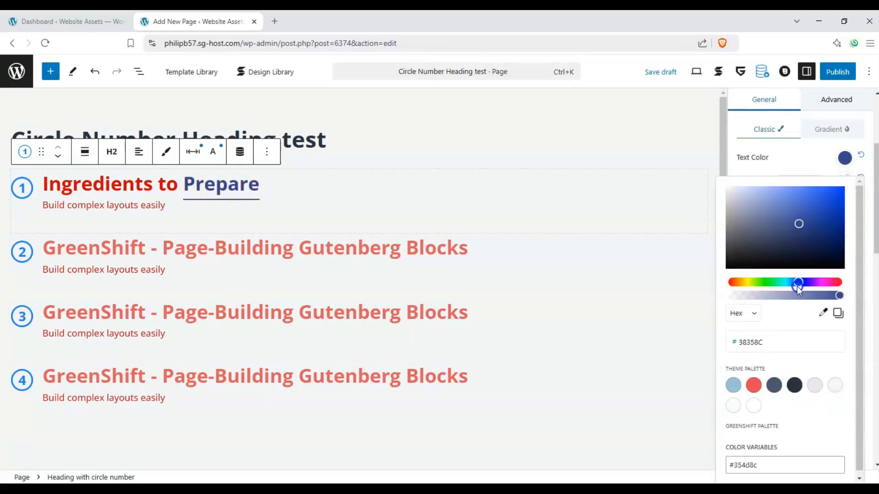
left_click(787, 160)
Apply the dotted underline text decoration to the first heading's animated text.
scroll(796, 202, "up", 2)
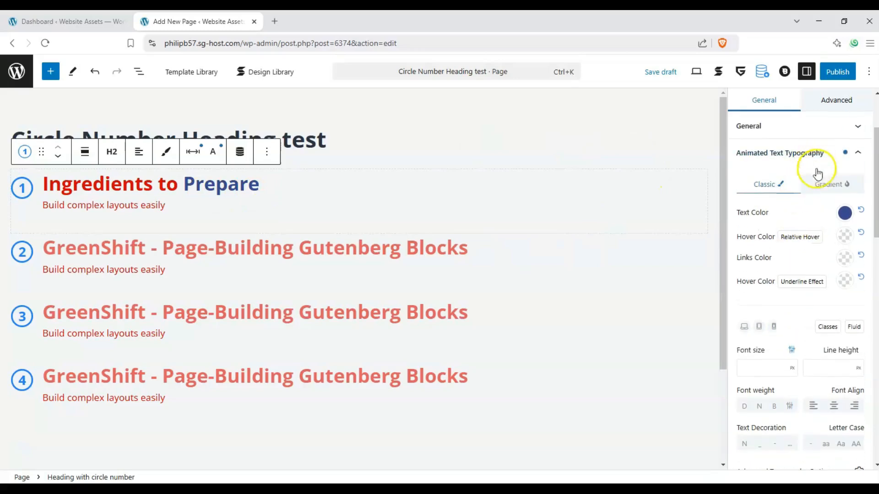
scroll(778, 337, "down", 2)
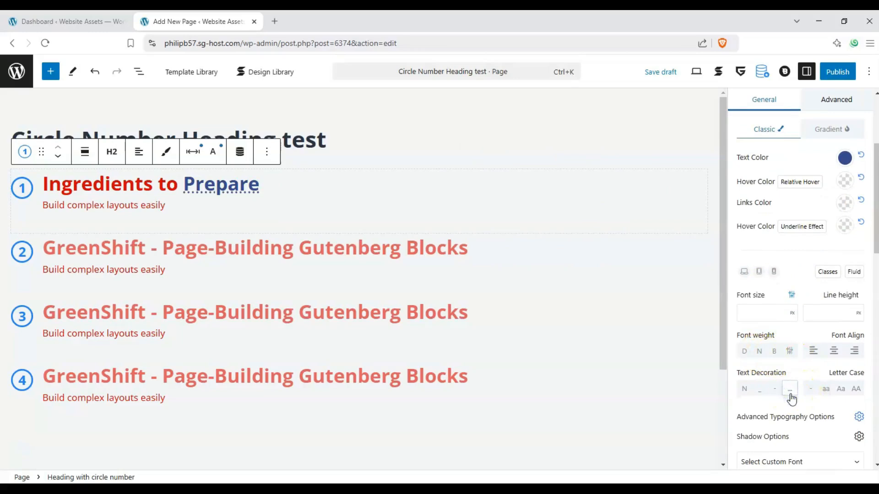
scroll(847, 202, "up", 2)
scroll(840, 196, "down", 4)
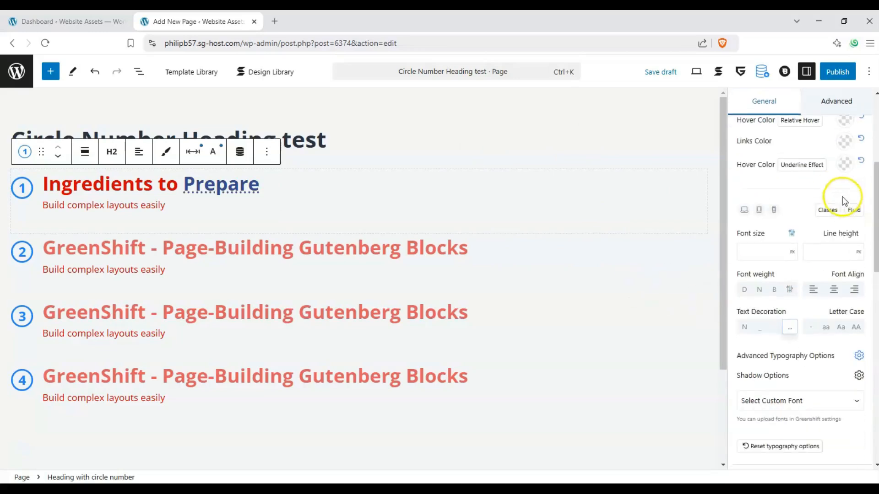
Set the first heading's typography text color to dark green (#347A0B).
scroll(786, 206, "down", 2)
scroll(826, 269, "up", 6)
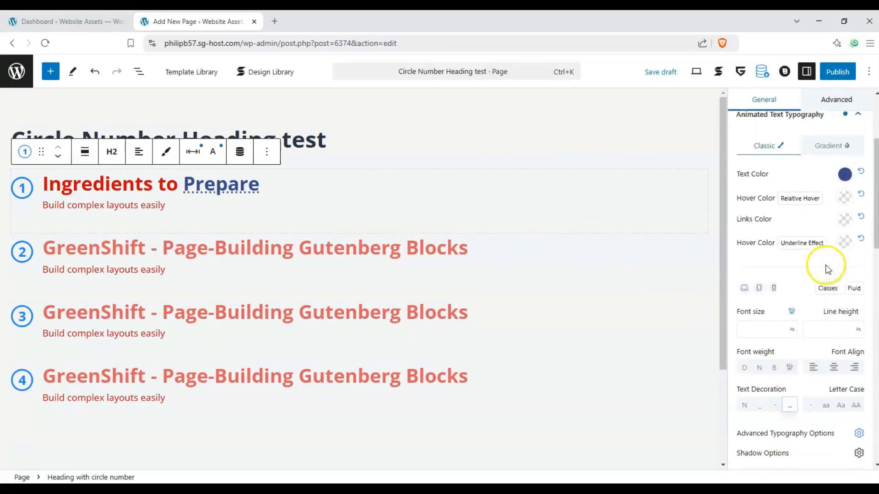
left_click(858, 148)
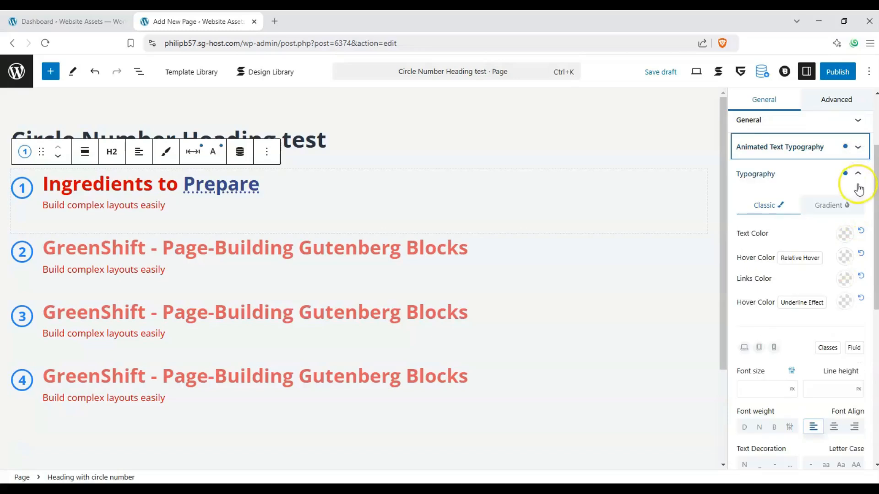
left_click(844, 234)
left_click(760, 358)
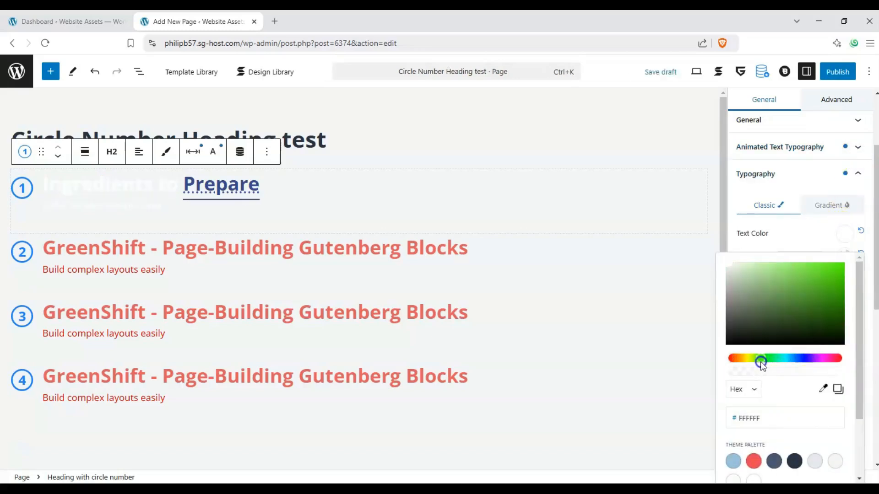
left_click(831, 301)
left_click_drag(831, 302, 835, 311)
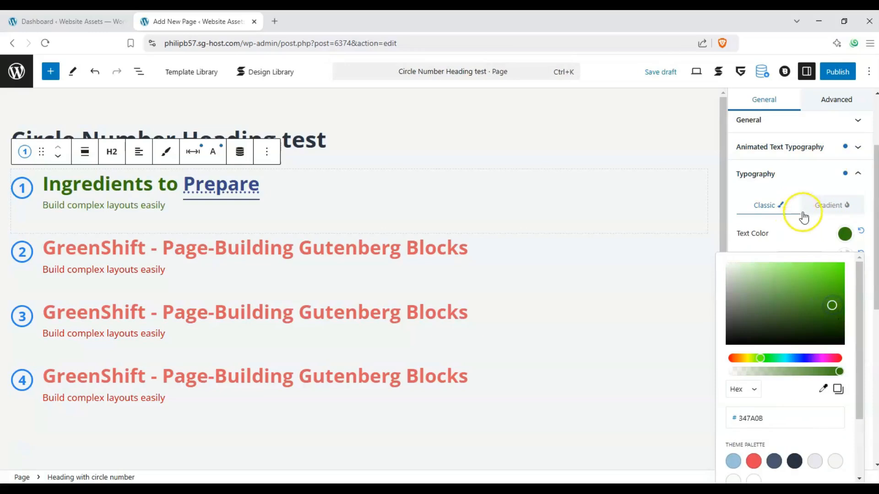
left_click(815, 183)
Center-align the text of the first heading block in its typography settings.
left_click(859, 239)
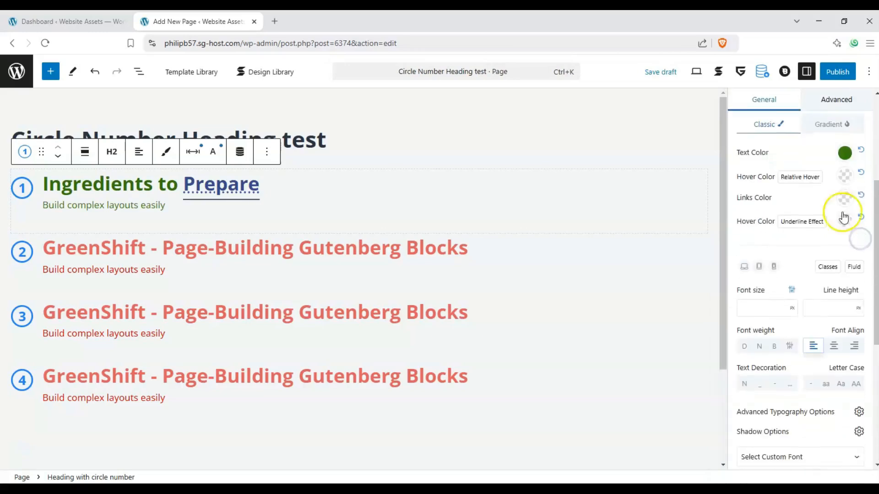
scroll(844, 216, "down", 5)
scroll(840, 216, "up", 6)
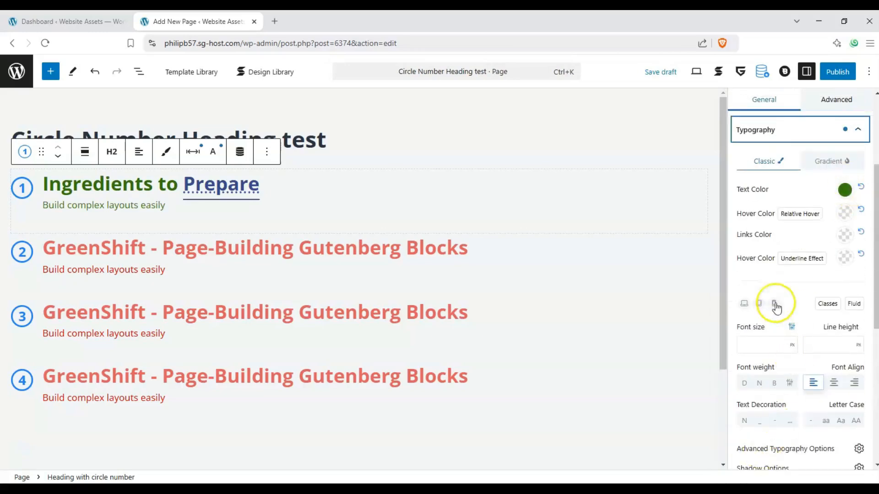
left_click(827, 383)
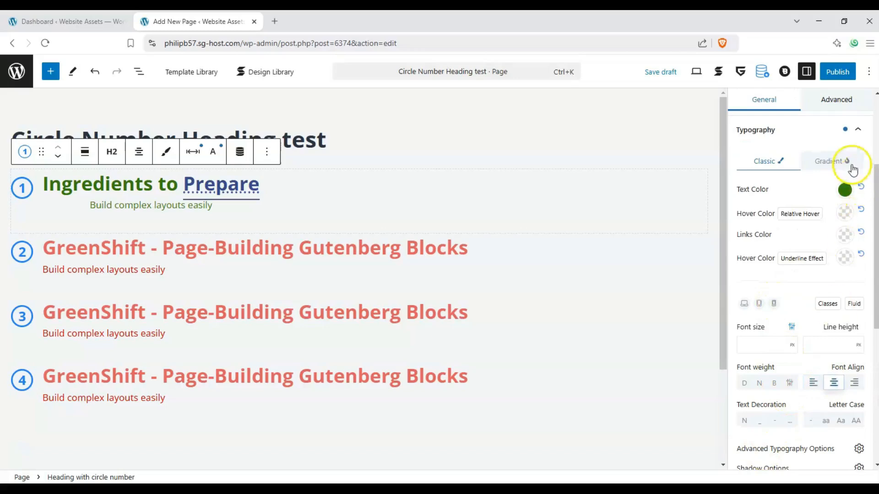
left_click(857, 131)
Give the first heading a light red background color based on the theme palette's red.
left_click(851, 278)
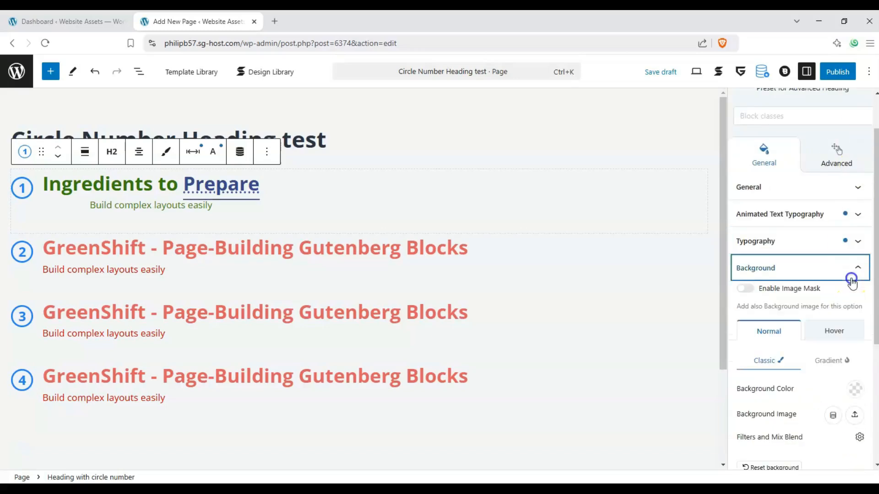
scroll(746, 304, "down", 1)
left_click(849, 335)
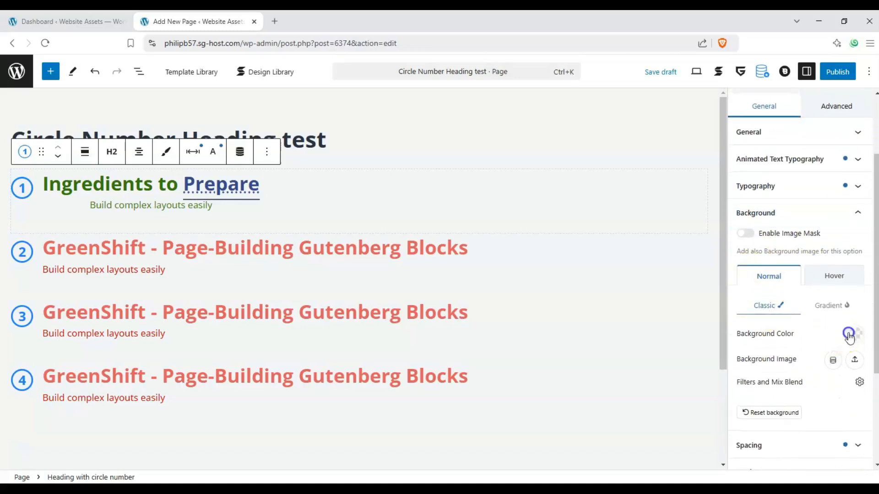
left_click(751, 131)
left_click_drag(747, 163, 828, 164)
left_click(753, 264)
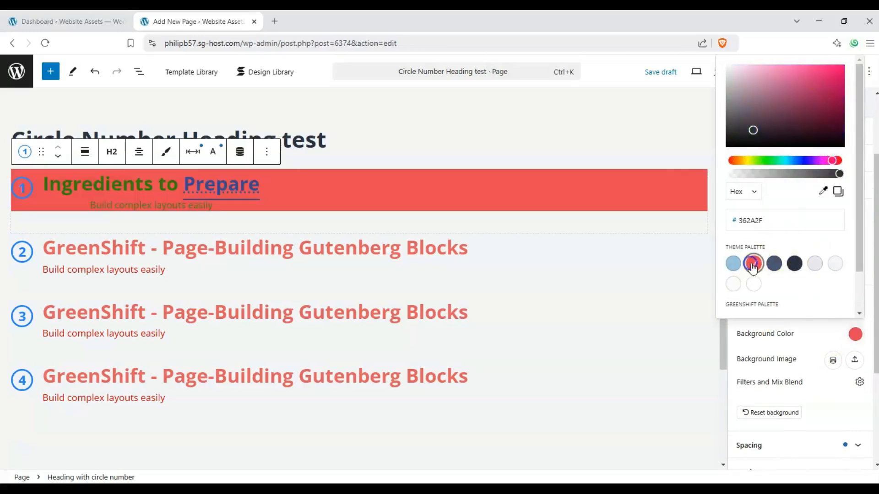
left_click_drag(793, 107, 771, 69)
left_click(819, 331)
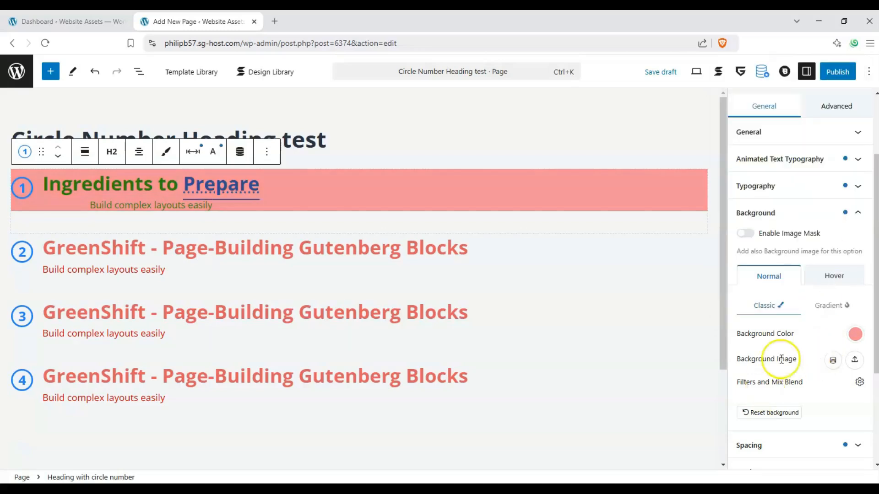
left_click(857, 214)
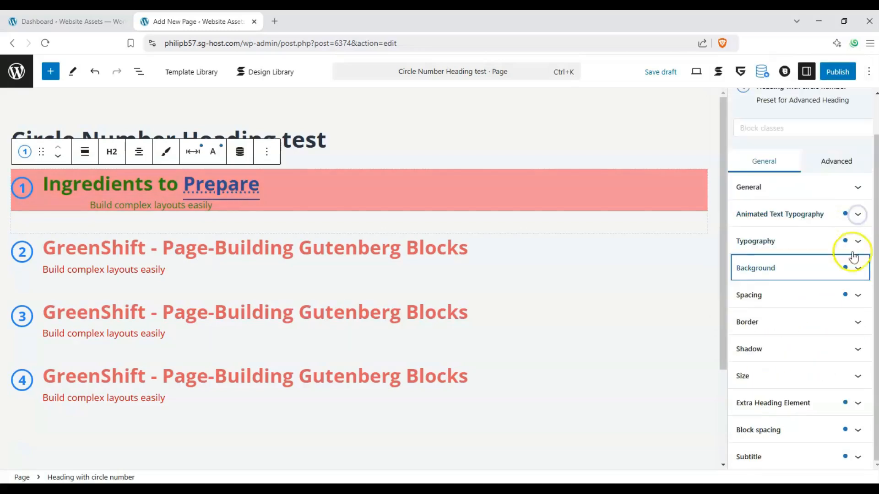
Check the first heading's margin and padding settings and apply a solid border to all its sides.
left_click(858, 296)
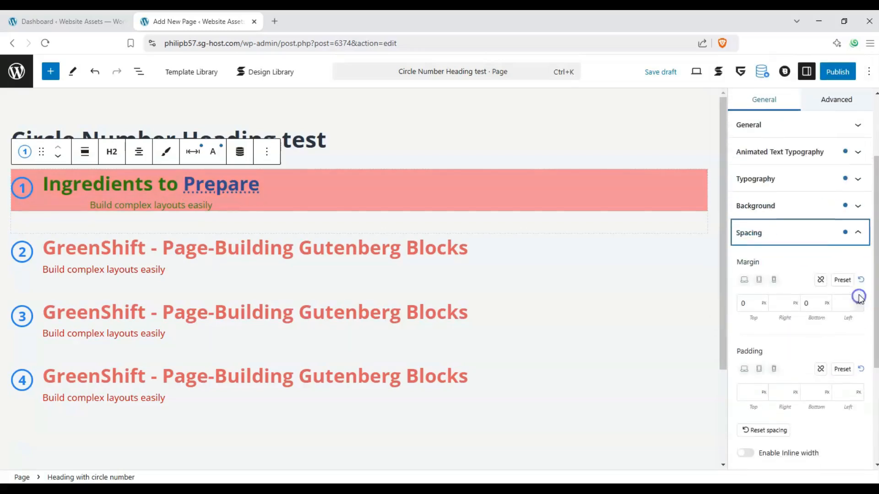
left_click(855, 235)
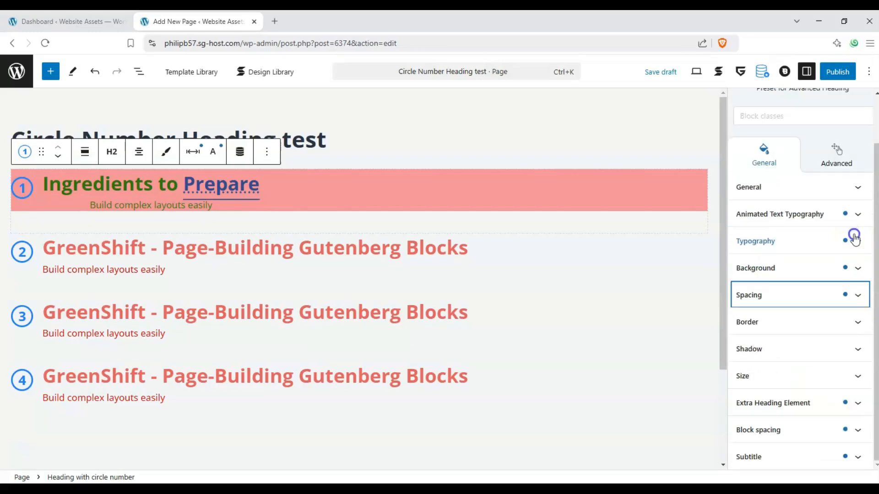
left_click(861, 323)
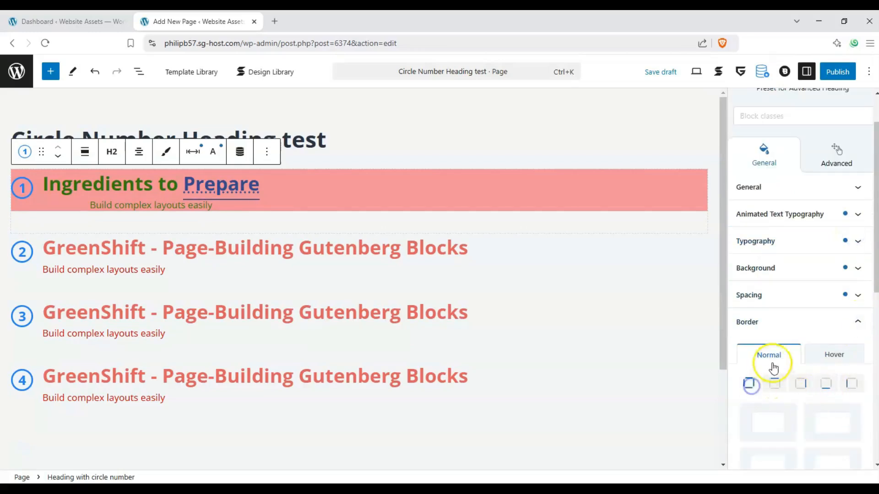
scroll(773, 364, "down", 4)
left_click(784, 397)
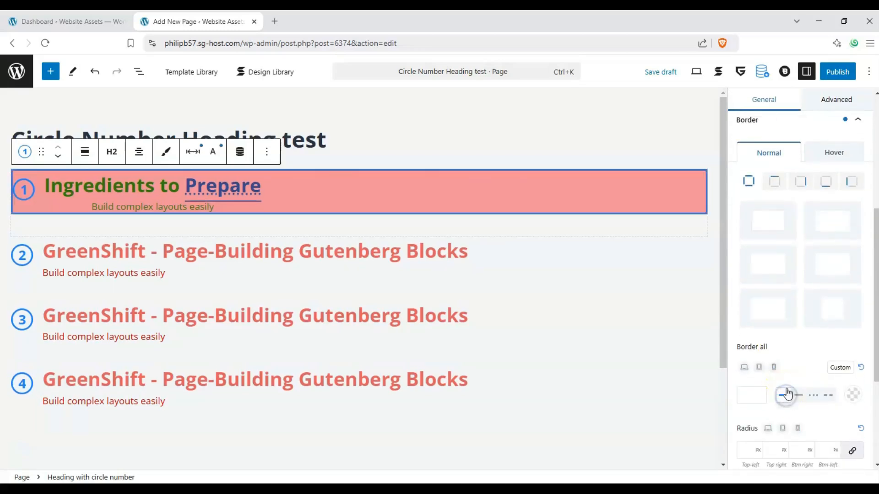
scroll(832, 229, "up", 3)
left_click(852, 182)
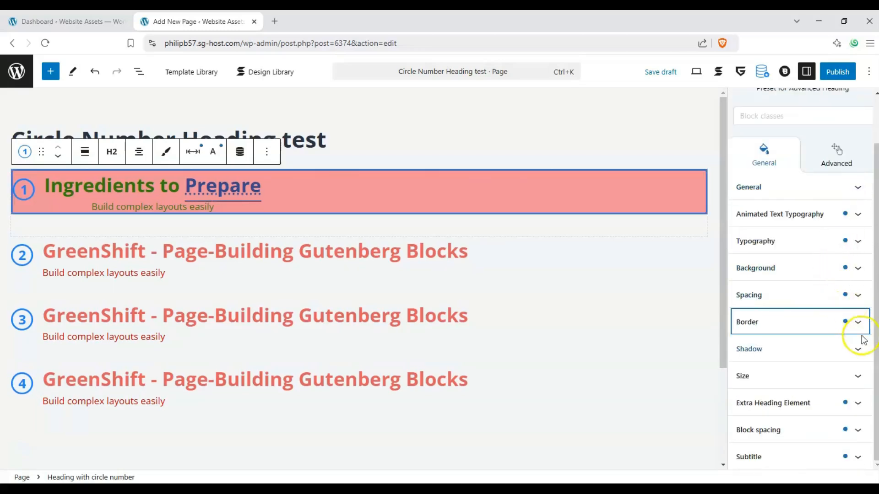
Apply the soft shadow preset with a Y offset of 32 and a blur of 48 to the first heading.
left_click(860, 348)
scroll(833, 355, "down", 4)
left_click(832, 351)
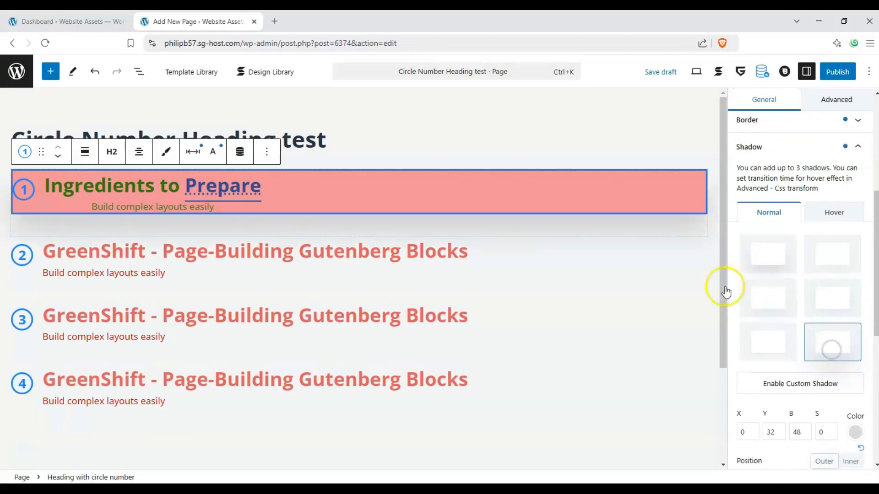
left_click(854, 165)
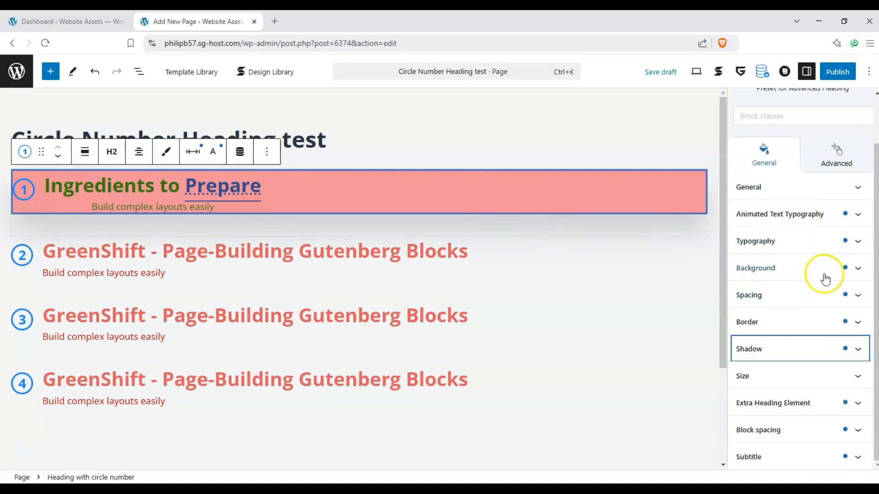
Look through the first heading's size settings and its extra heading element options.
left_click(859, 366)
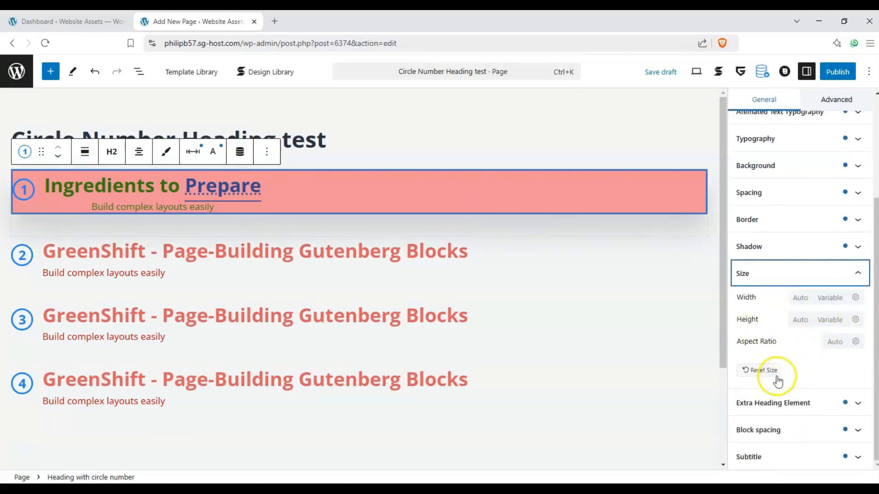
left_click(846, 274)
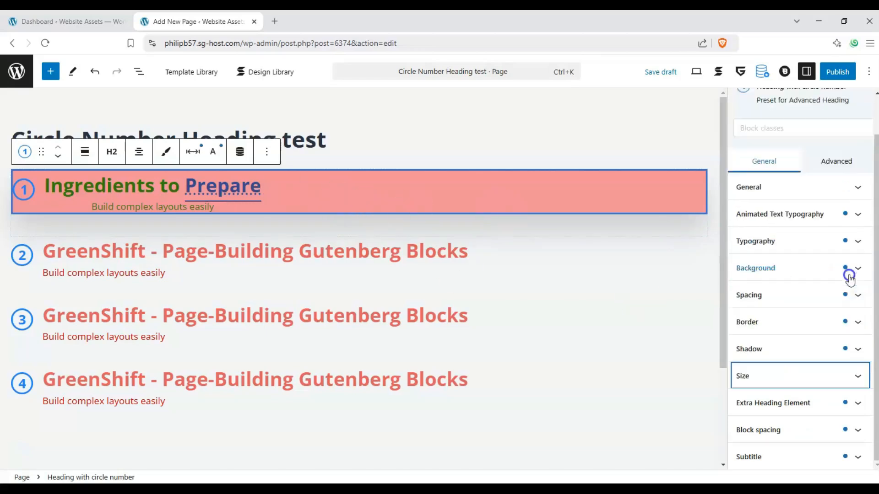
left_click(857, 404)
scroll(822, 364, "down", 2)
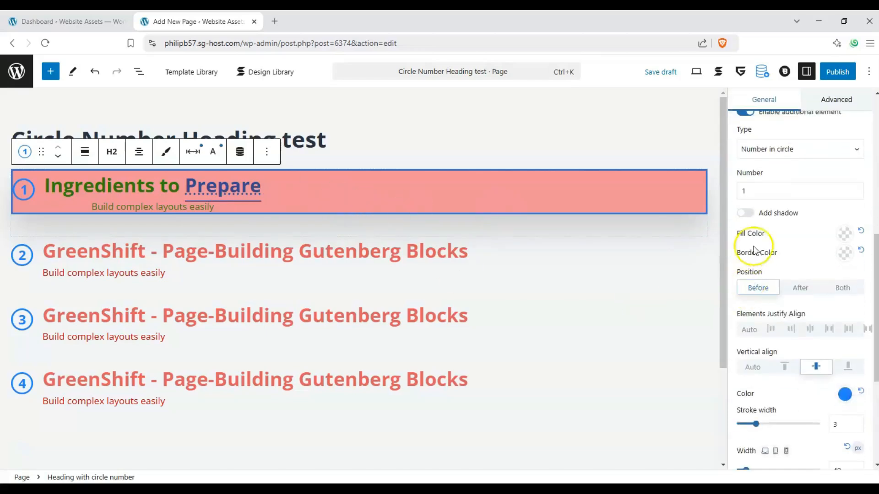
scroll(769, 256, "up", 1)
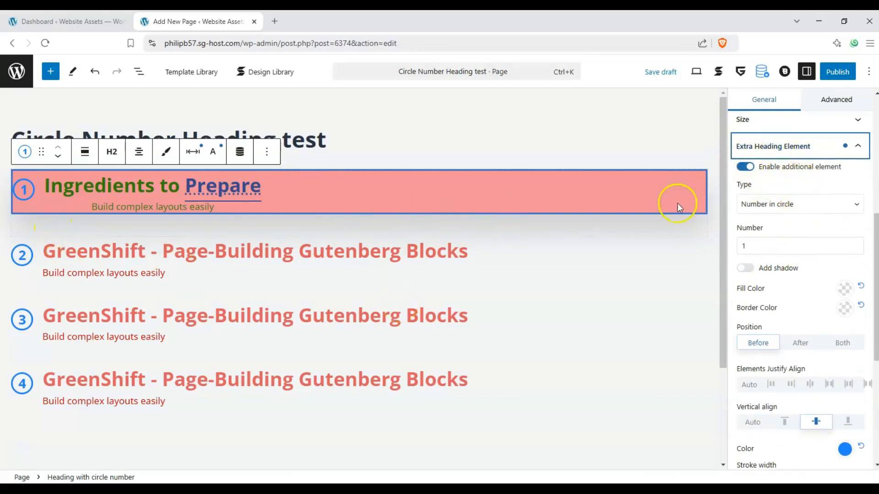
Turn the first heading's additional element off and back on.
left_click(746, 167)
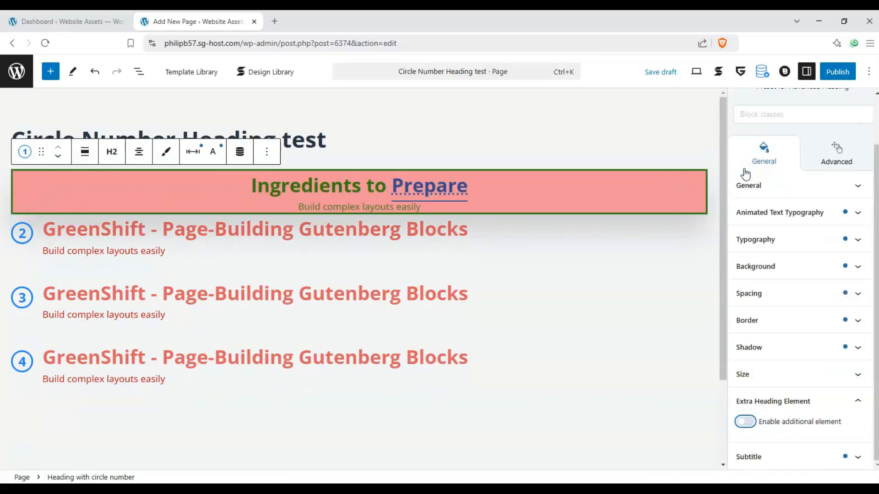
left_click(745, 421)
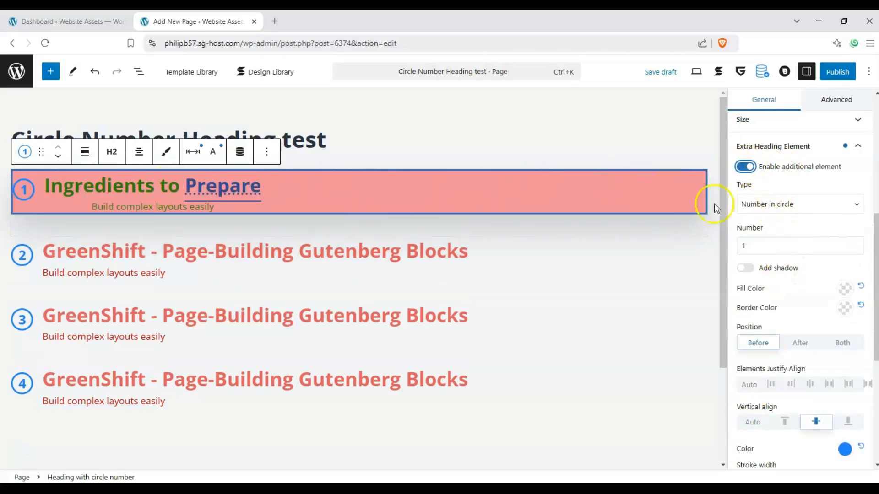
Try the Line, Double line, Dashed and Zigzag types for the first heading's extra element and return to Number in circle.
scroll(816, 237, "down", 1)
left_click(799, 166)
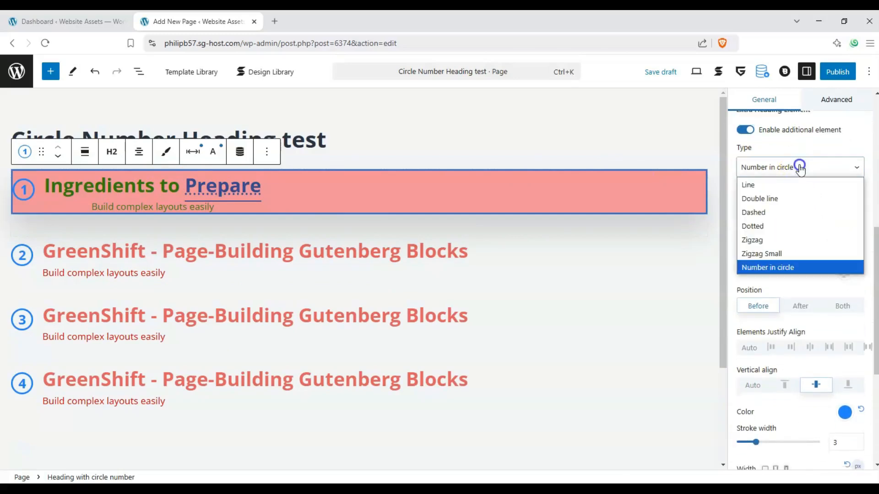
left_click(791, 184)
left_click(793, 167)
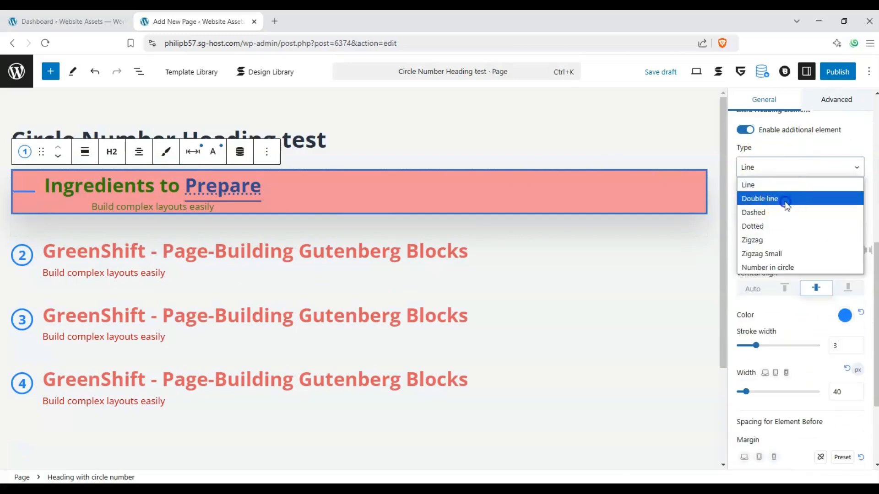
left_click(785, 198)
left_click(784, 170)
left_click(775, 212)
left_click(784, 170)
left_click(762, 239)
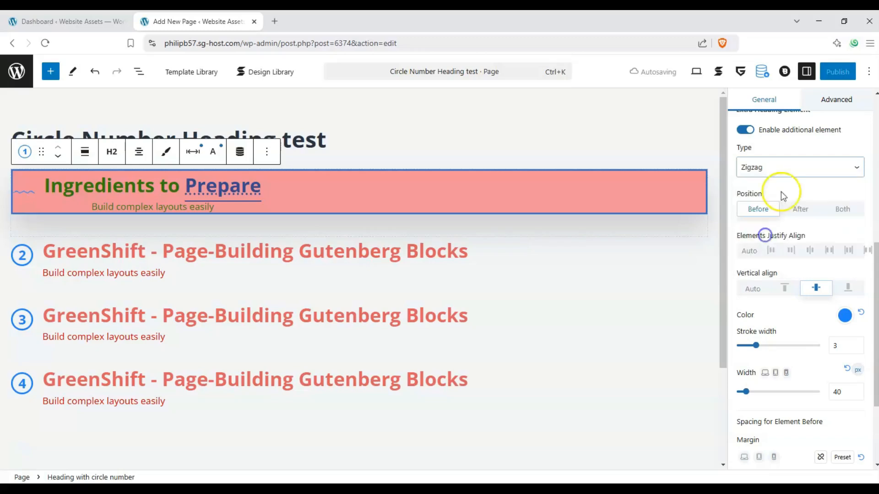
left_click(783, 170)
left_click(769, 268)
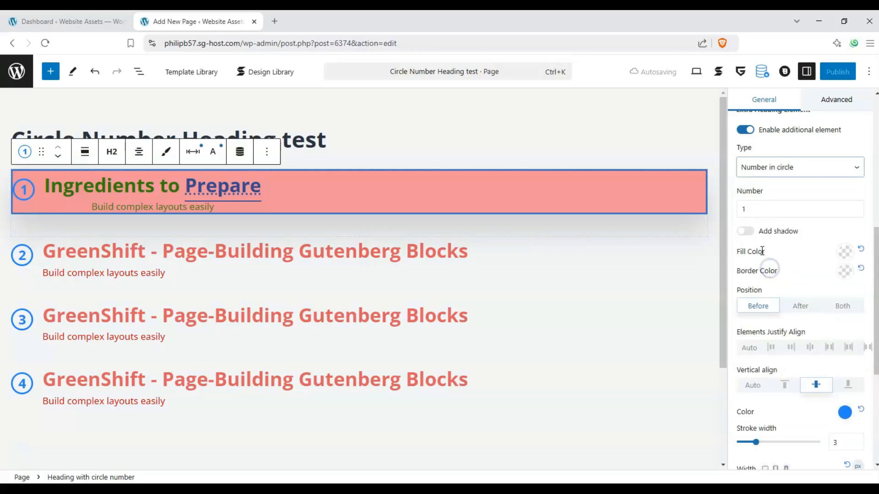
Try the letter A as the first heading's circle label and set it back to 1.
left_click_drag(758, 208, 729, 208)
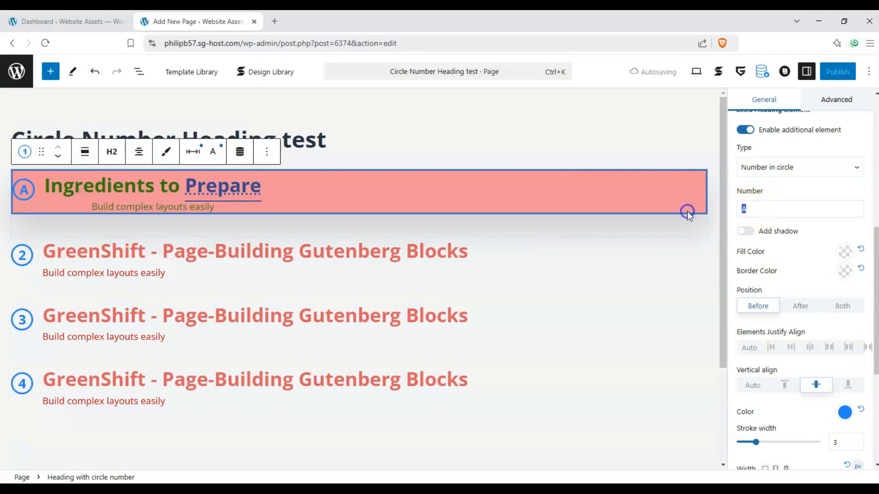
key("BackSpace")
type("1")
Add a shadow to the first heading's circle number and set its fill color to white.
left_click(745, 232)
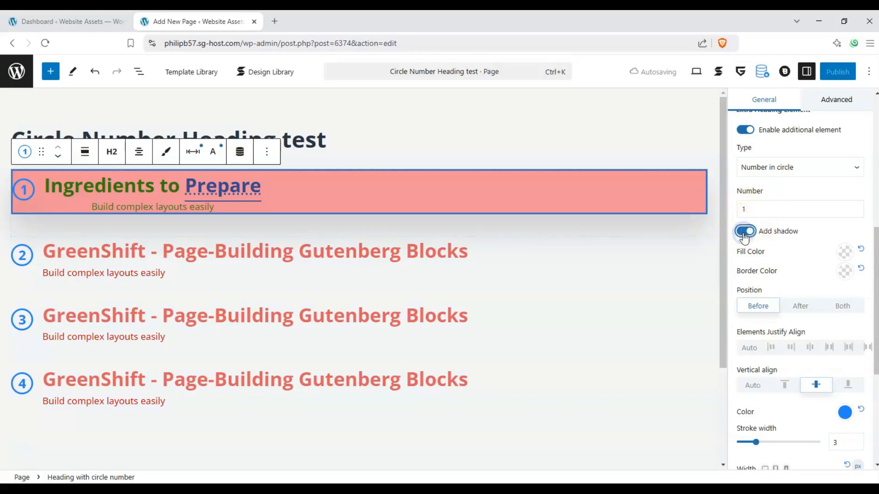
left_click(846, 251)
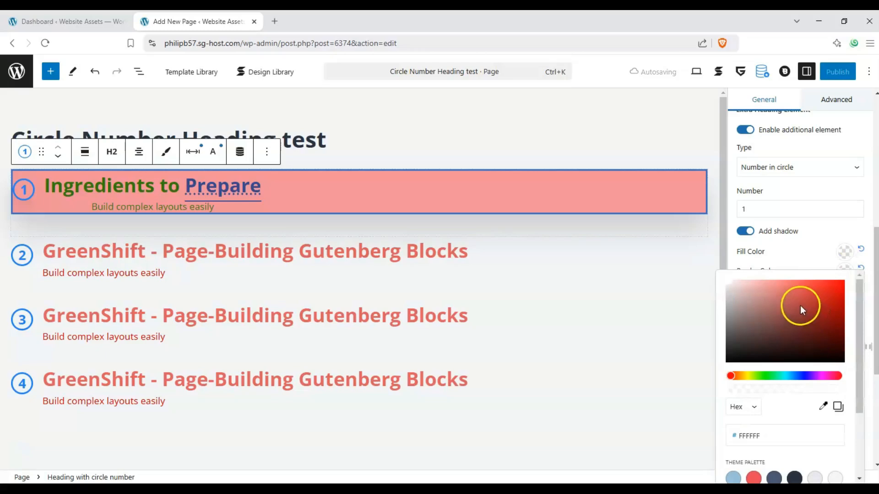
left_click_drag(801, 310, 709, 280)
left_click(812, 248)
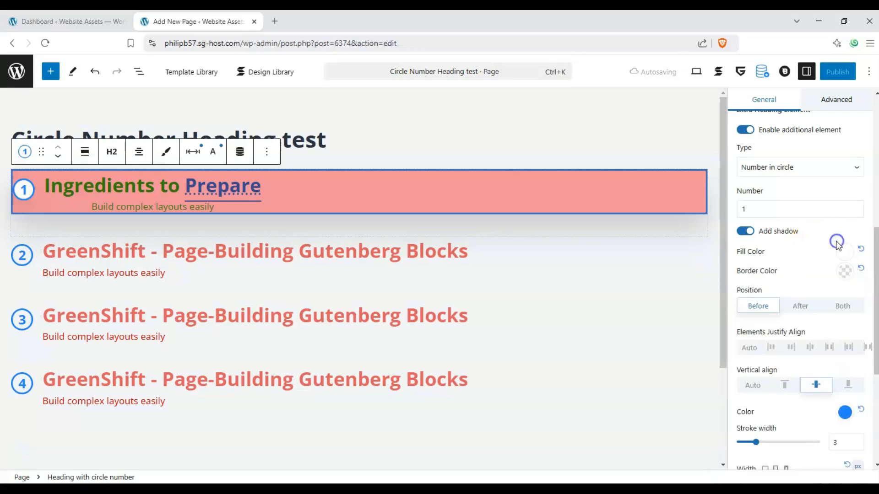
Set the circle number's border color to black (#000000) and position the circle after the first heading's text.
left_click(847, 274)
left_click_drag(781, 121, 717, 163)
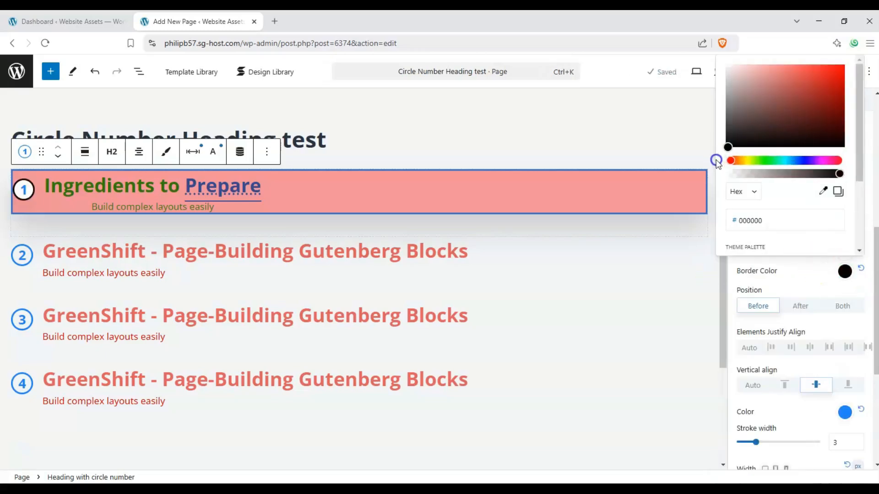
left_click(800, 292)
left_click(801, 307)
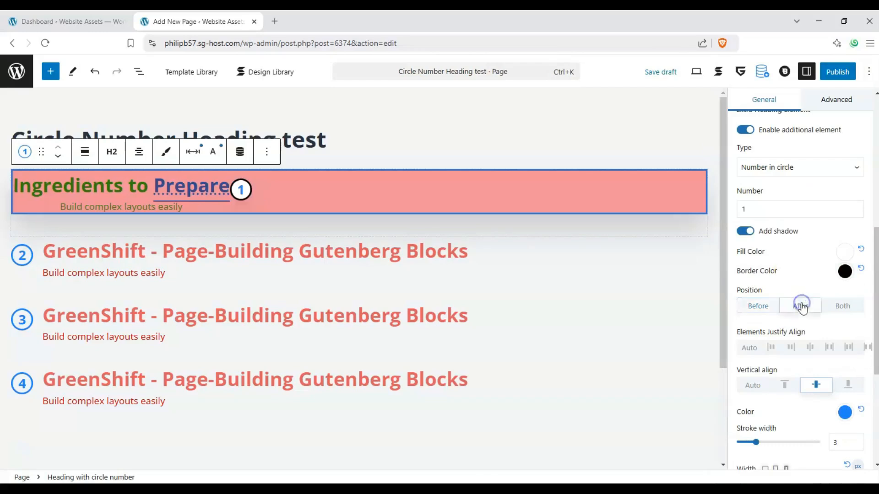
Position the circle number before the first heading's text after trying both sides, and try the other vertical alignments before returning to center.
left_click(837, 307)
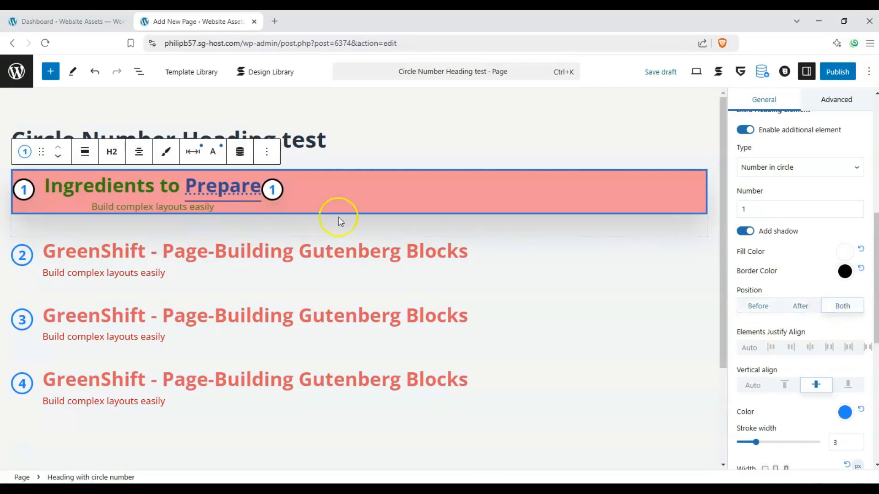
left_click(757, 309)
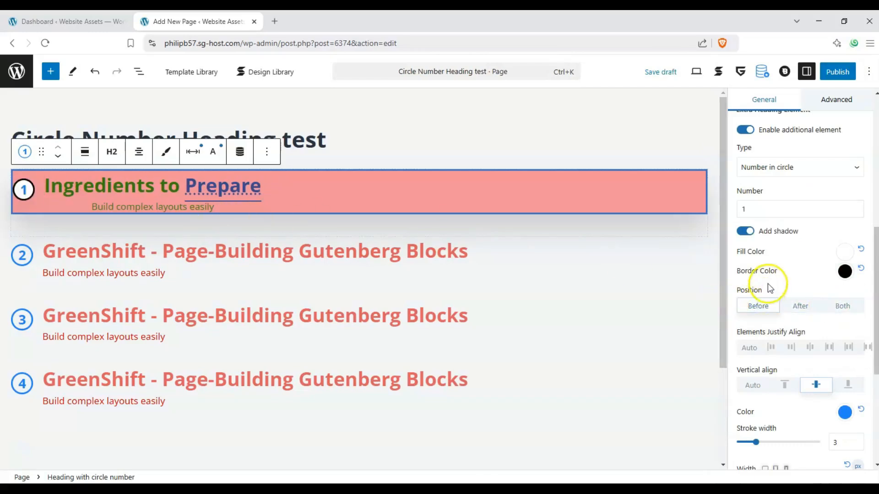
scroll(767, 284, "down", 2)
left_click(785, 294)
left_click(816, 294)
left_click(848, 296)
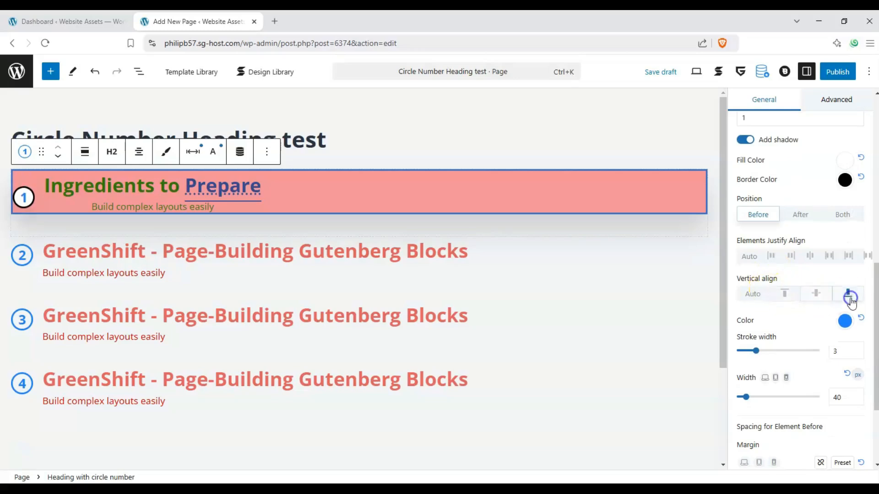
left_click(813, 296)
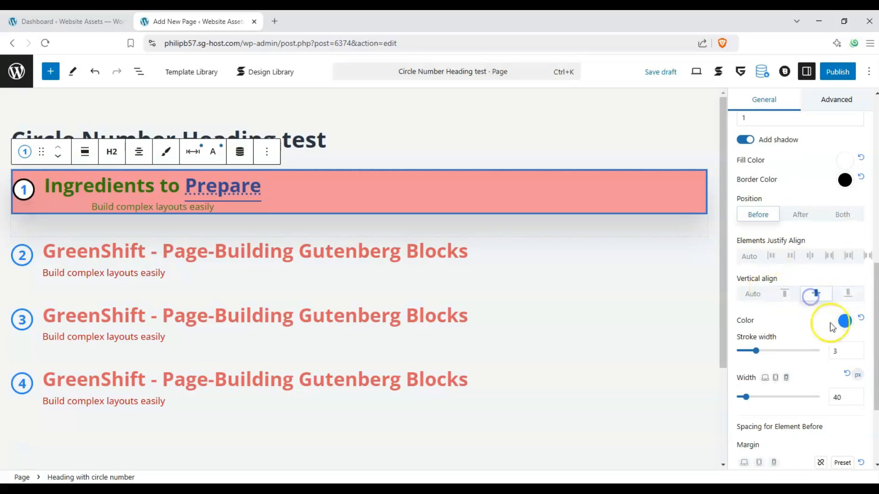
Change the color of the number inside the first heading's circle to a light red.
left_click(843, 322)
left_click_drag(776, 157, 722, 162)
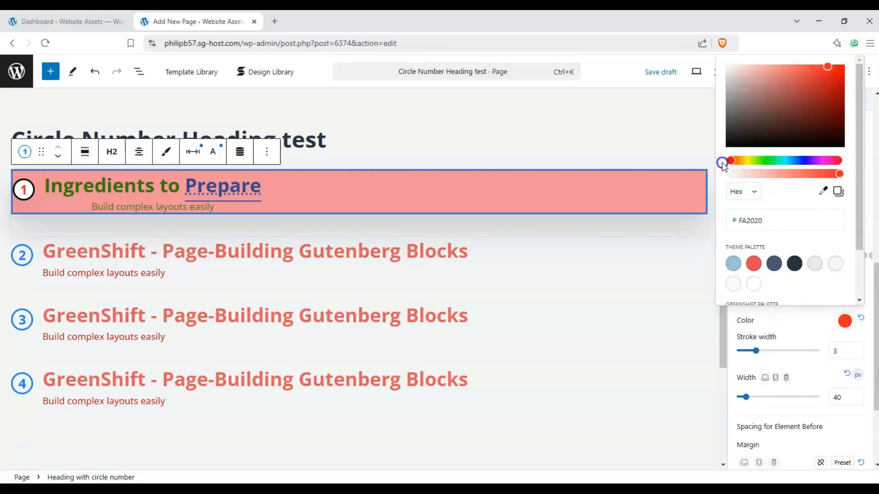
left_click_drag(780, 115, 817, 68)
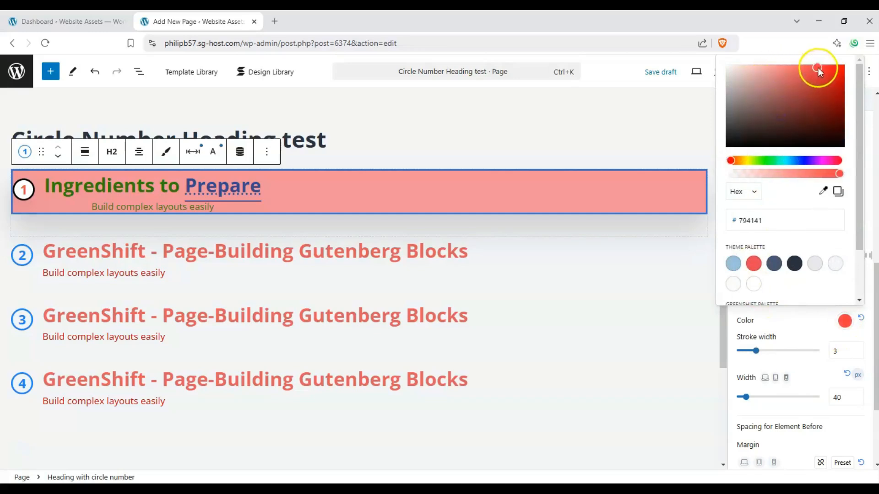
left_click(769, 333)
Set the circle number's stroke width to 5 and its width to 61 px.
left_click_drag(776, 354, 775, 356)
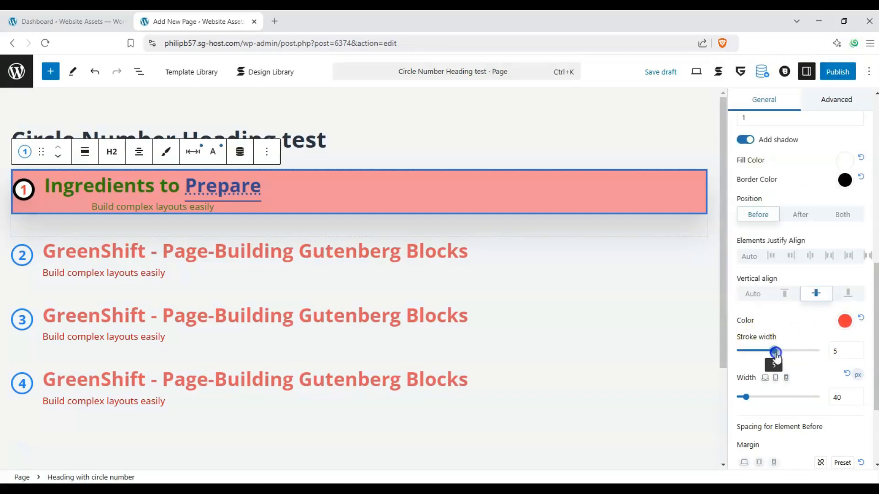
left_click_drag(758, 396, 751, 394)
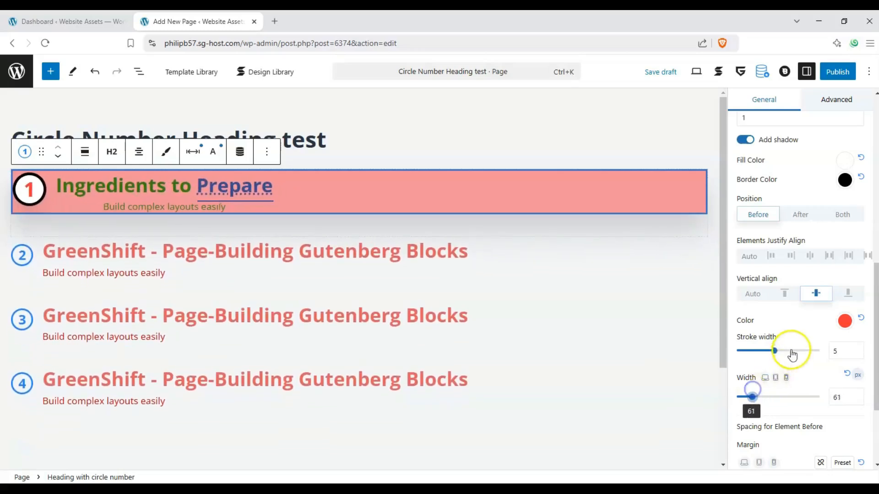
Set the right margin of the element before the first heading's text to 27 px.
scroll(818, 382, "down", 2)
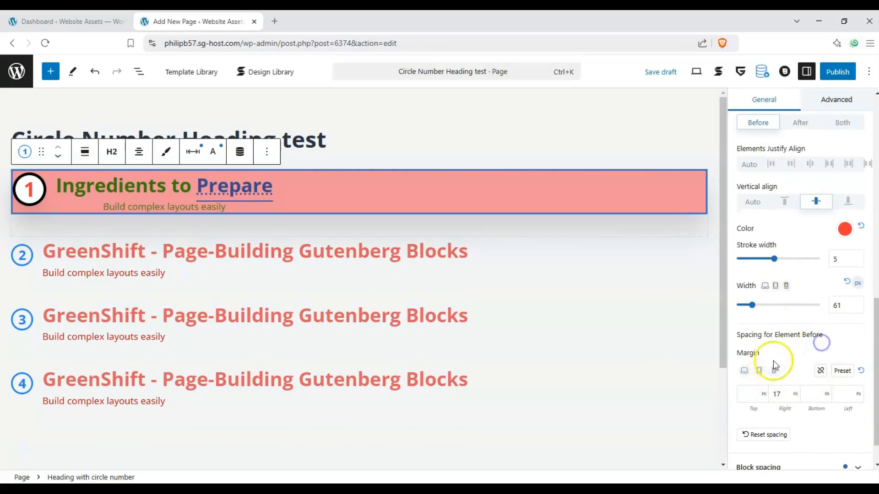
left_click_drag(782, 396, 756, 398)
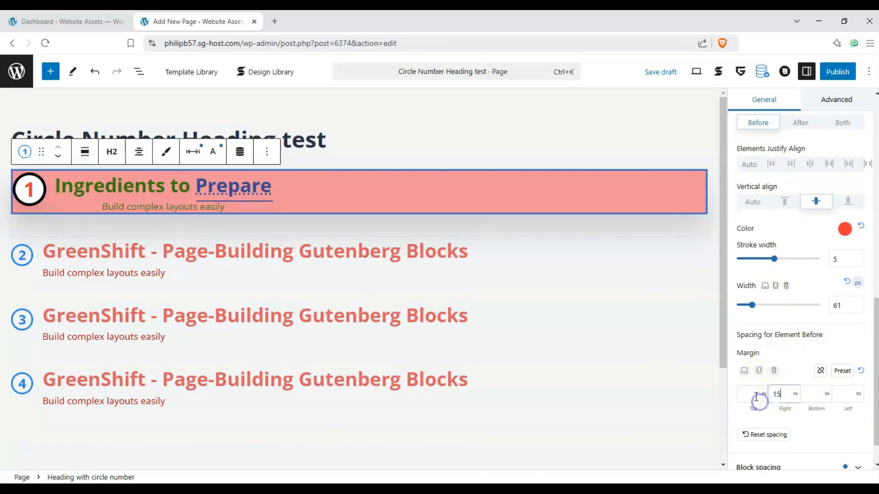
type("27")
left_click(760, 370)
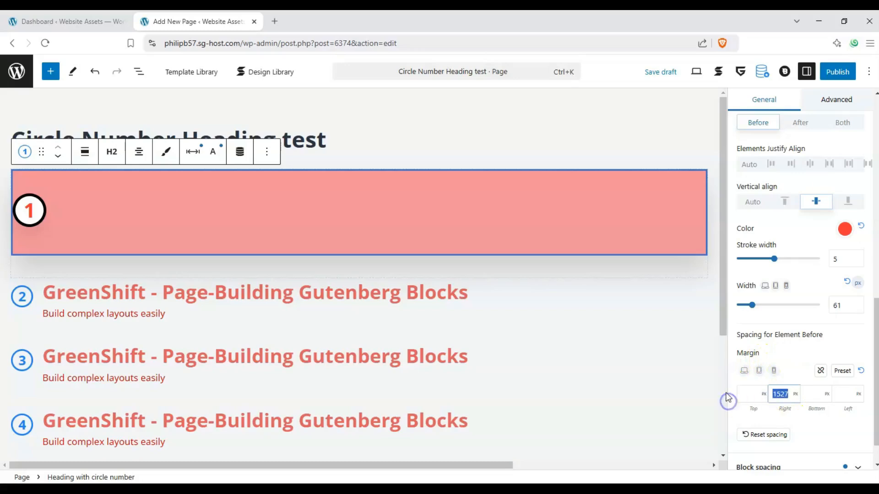
type("27")
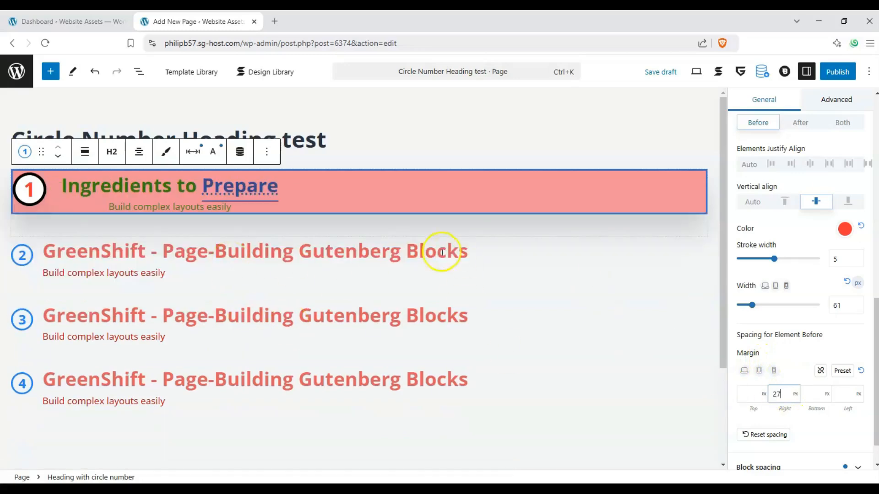
Examine the first heading's block spacing and subtitle settings, switching the subtitle off and back on.
scroll(790, 345, "down", 2)
left_click(832, 388)
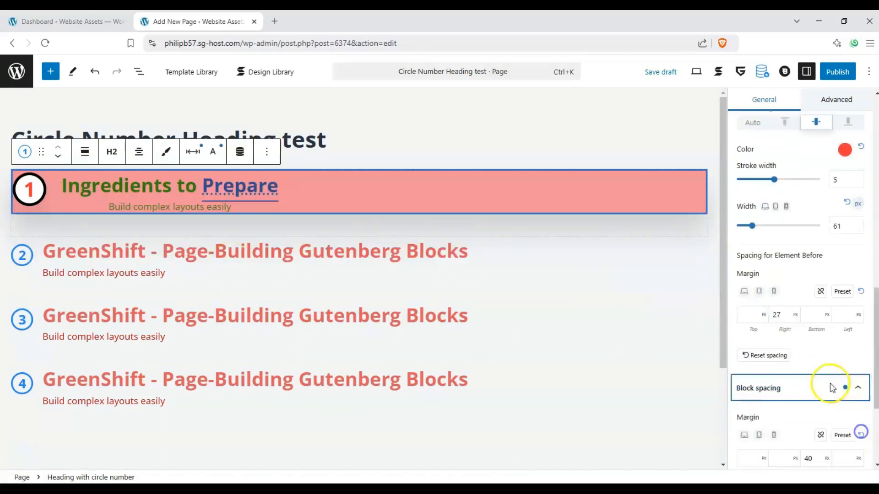
scroll(832, 388, "down", 3)
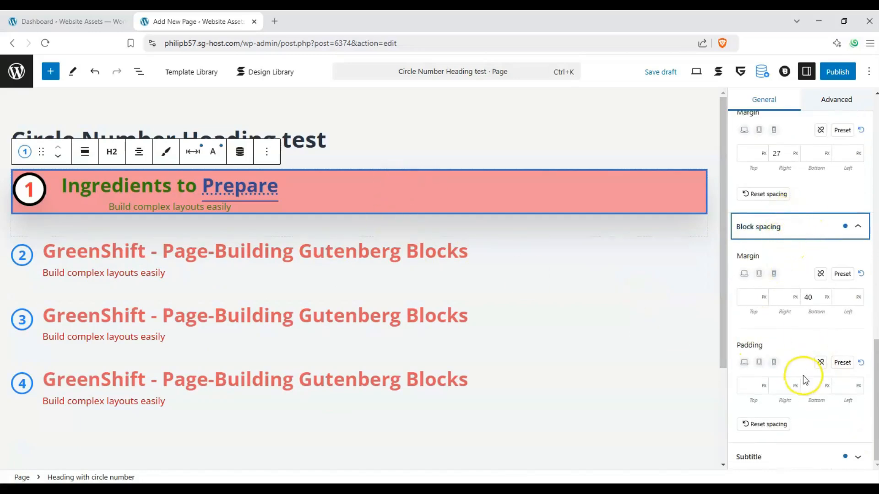
left_click(857, 457)
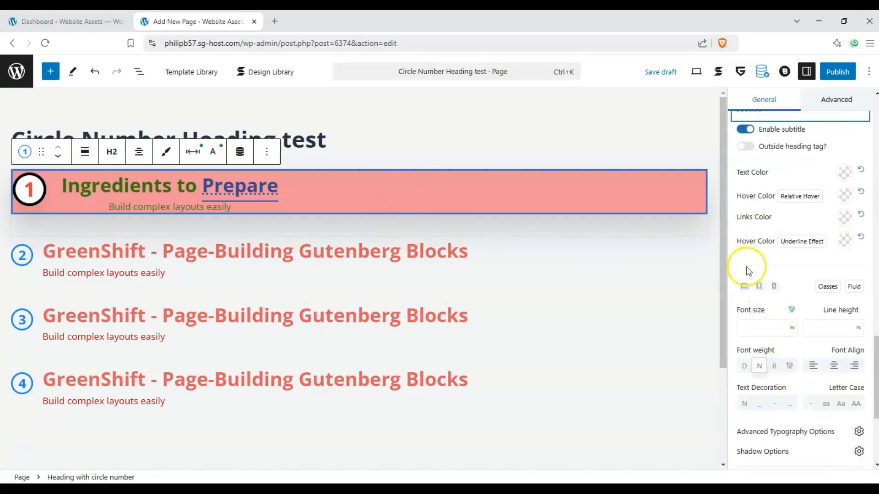
left_click(748, 174)
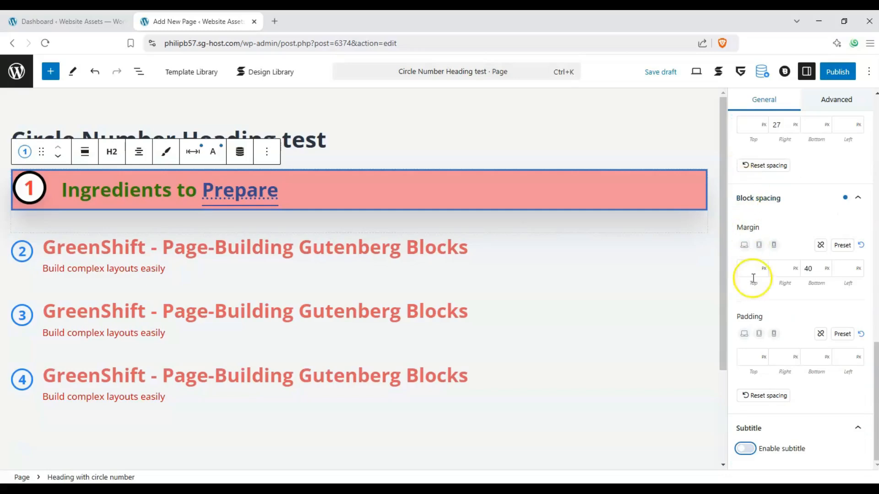
left_click(746, 449)
scroll(782, 300, "down", 5)
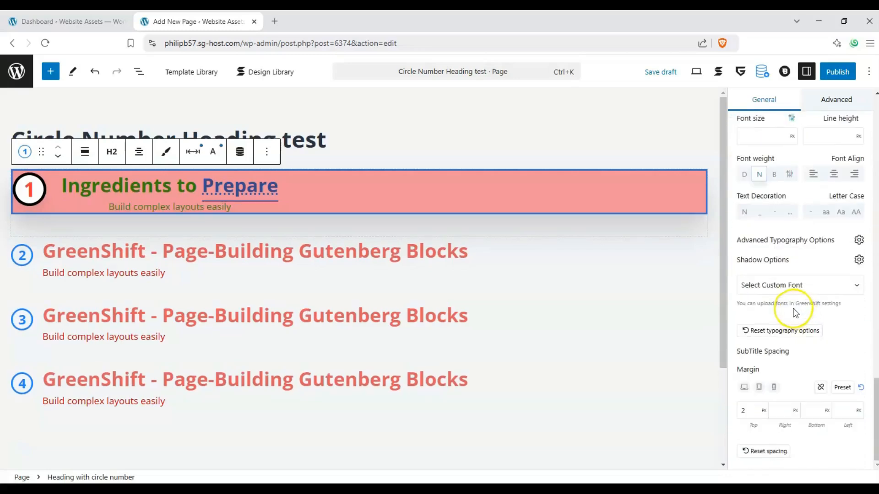
scroll(808, 290, "up", 10)
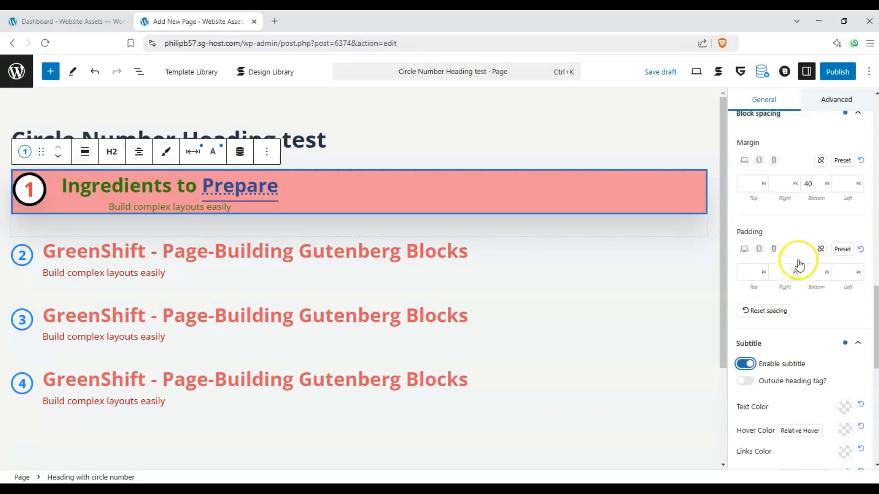
Apply the Fade Right animation type to the first heading.
left_click(844, 101)
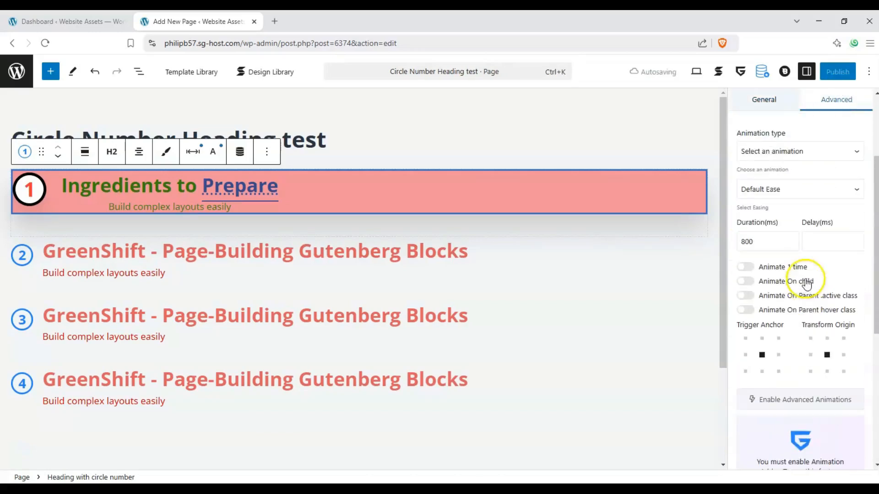
scroll(804, 279, "up", 3)
left_click(804, 284)
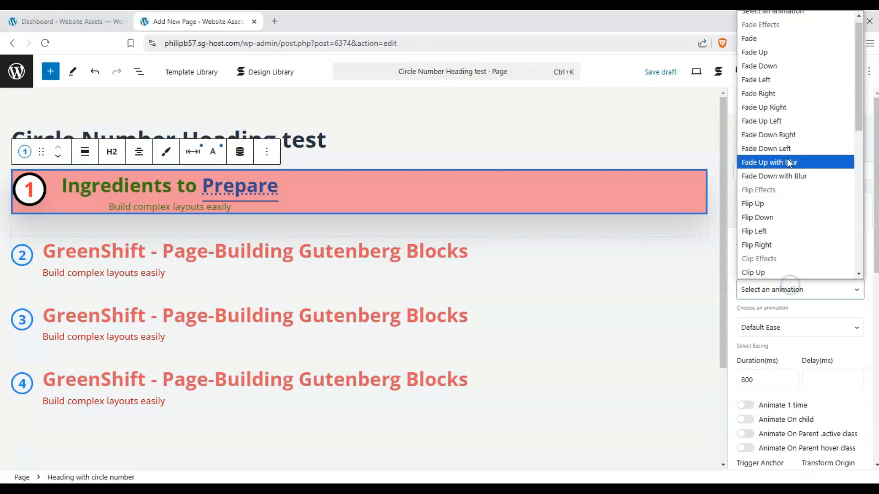
left_click(784, 91)
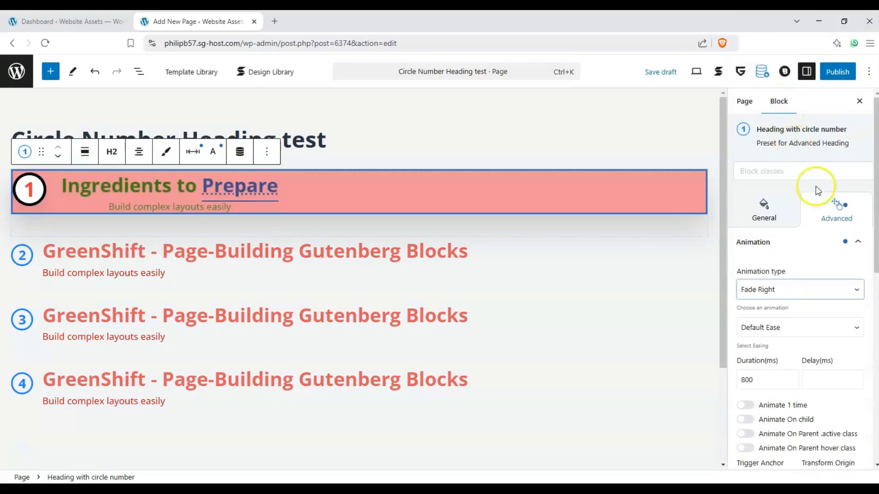
Examine the first heading's remaining advanced settings, including the device hiding and custom CSS options.
scroll(836, 264, "down", 10)
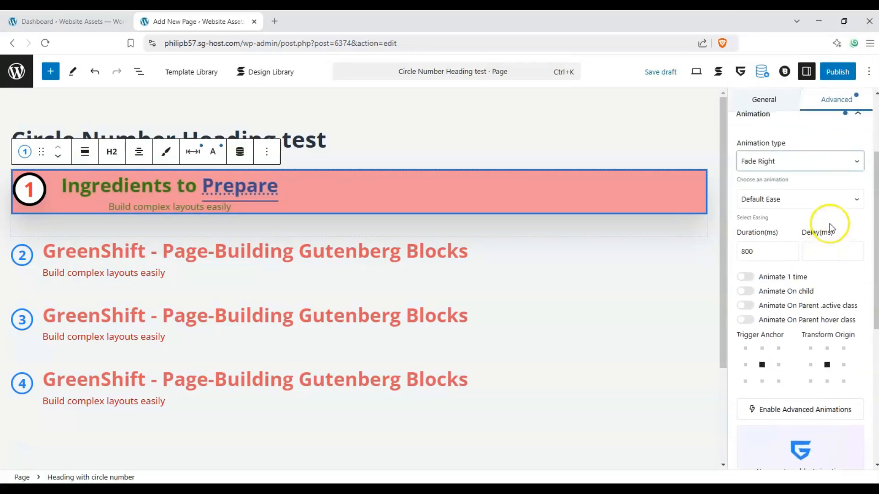
scroll(833, 257, "down", 1)
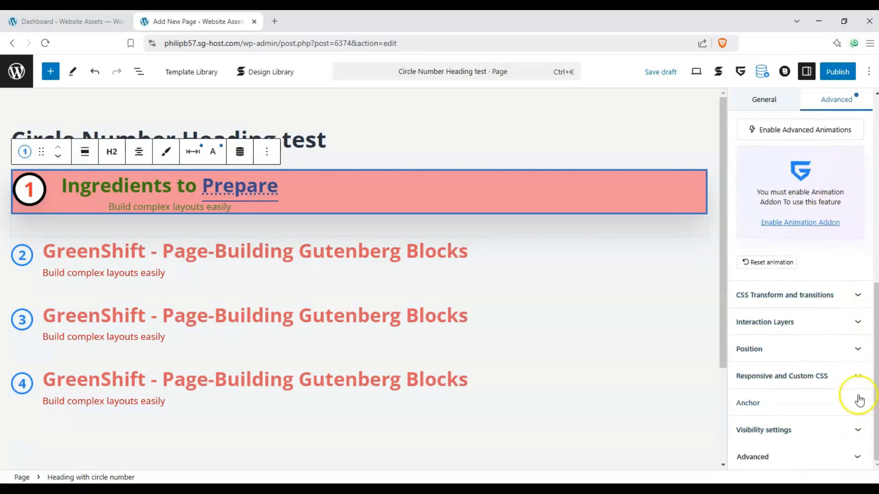
left_click(858, 376)
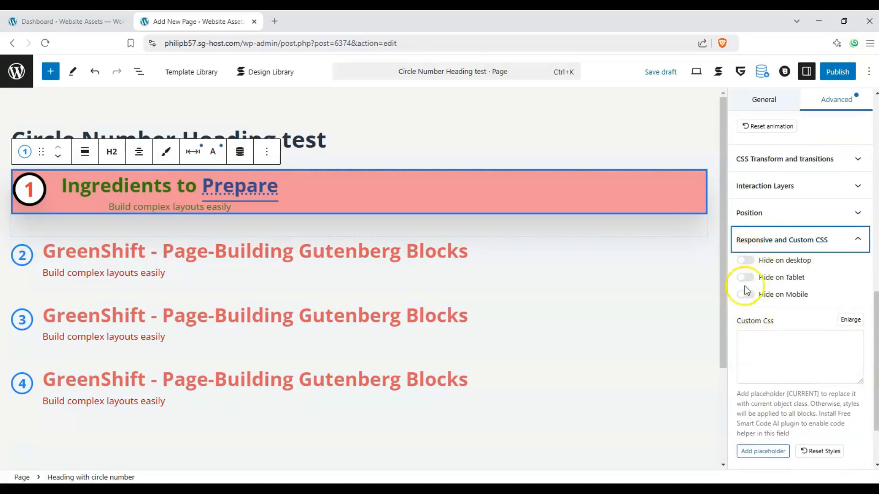
left_click(858, 243)
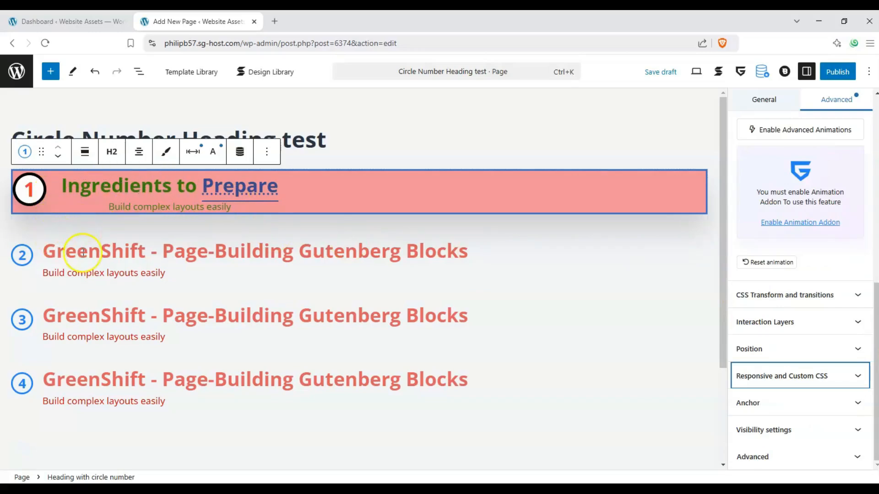
Enter "Chopping your ingredients" as the text of the second heading.
left_click_drag(45, 253, 160, 253)
left_click(465, 254)
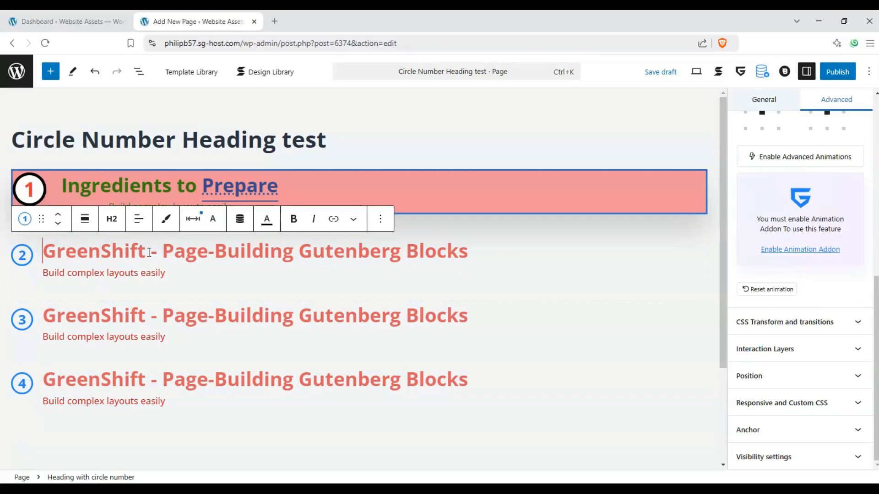
type("Chopping your ingredients")
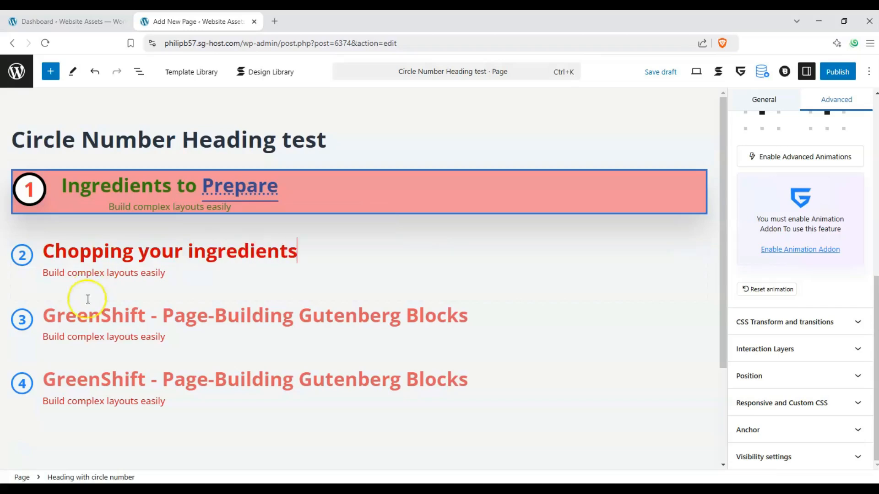
Enter "Preheating your Pan" as the third heading's text and "Plating" as the fourth heading's text.
left_click(71, 317)
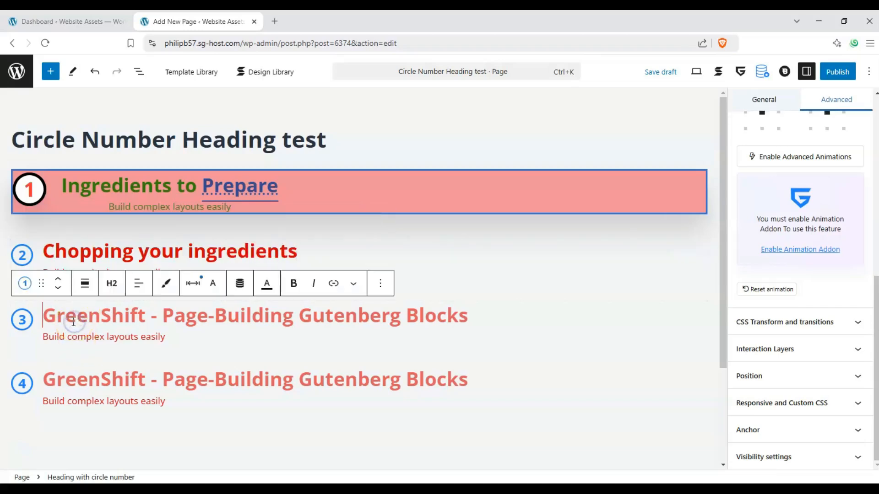
type("Preheating your Pan")
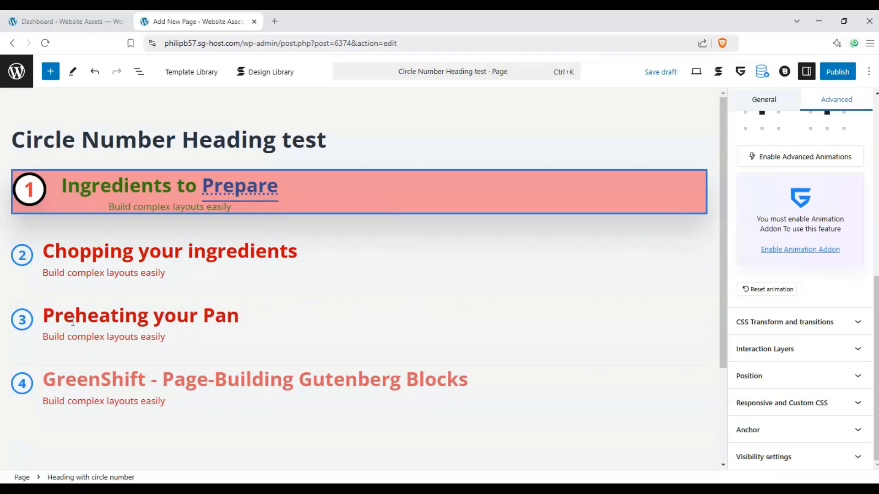
left_click(73, 322)
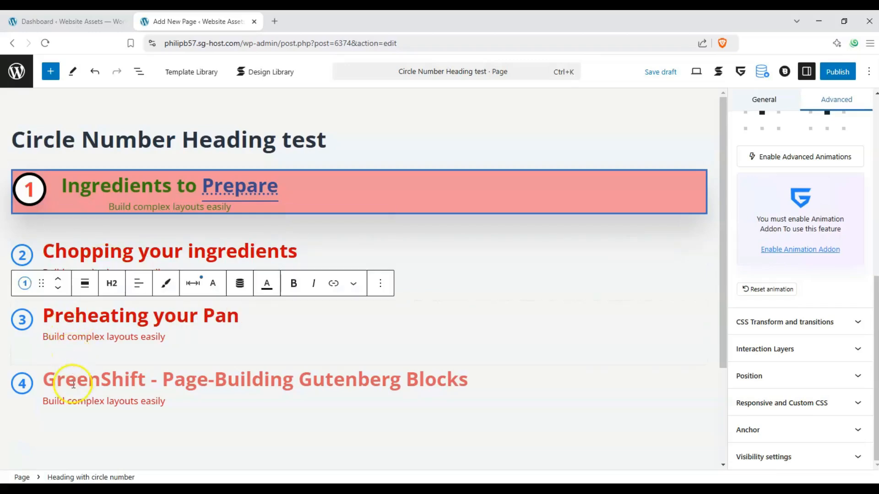
left_click(73, 383)
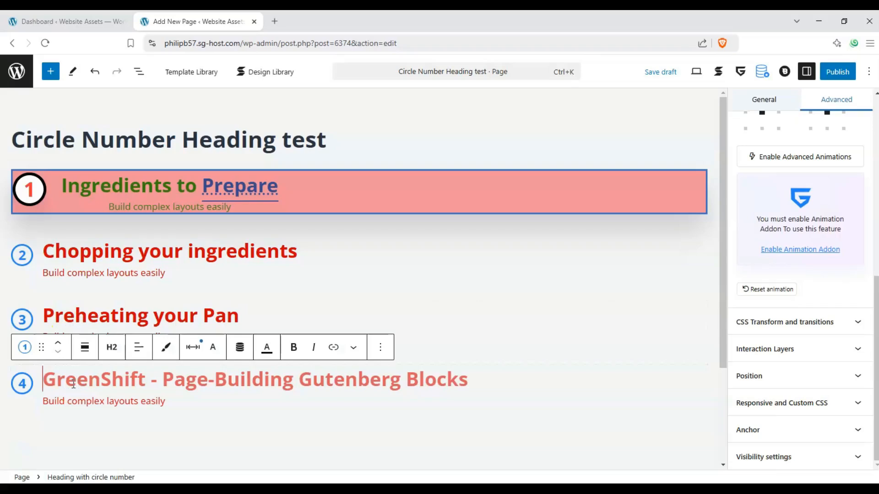
type("Plating")
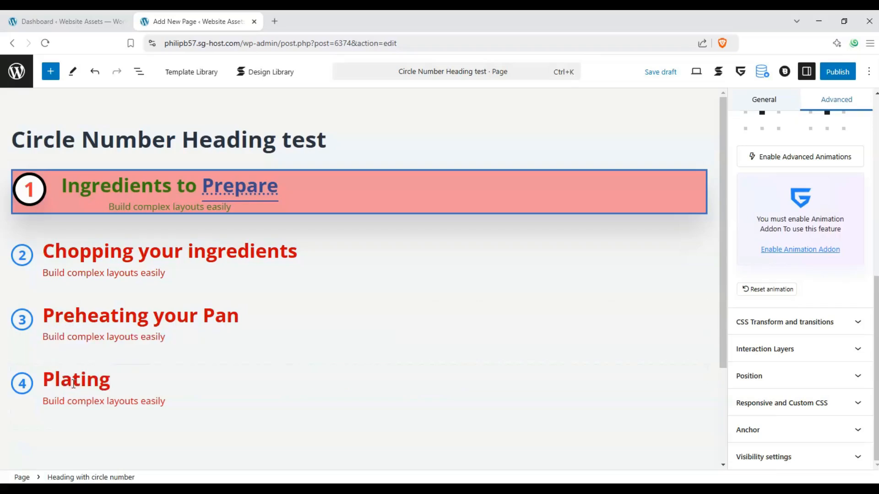
Publish the Circle Number Heading test page.
left_click(264, 313)
left_click(416, 241)
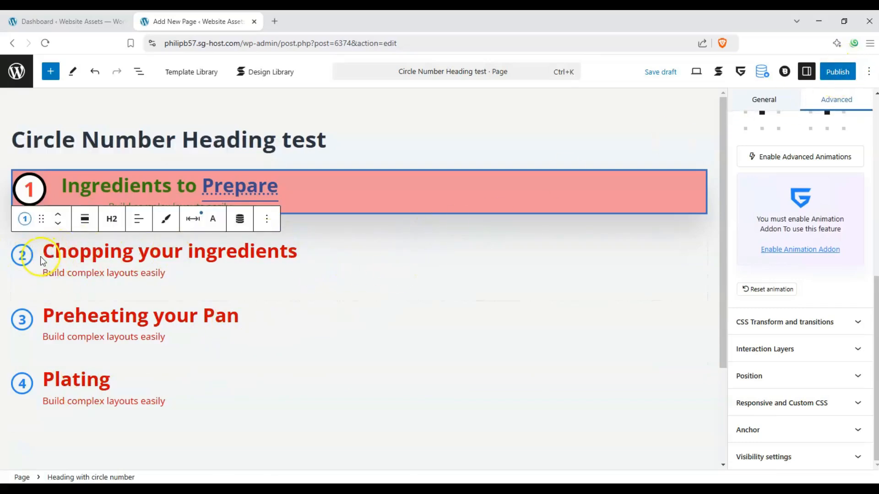
left_click(324, 190)
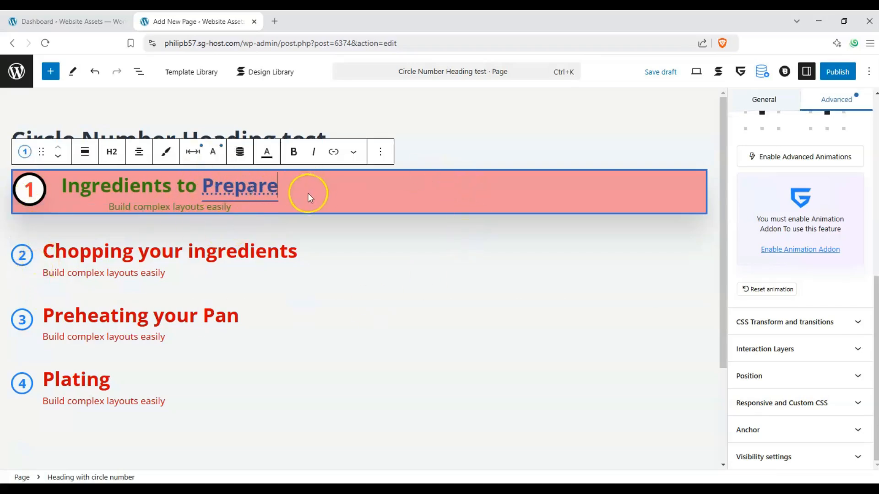
left_click(828, 71)
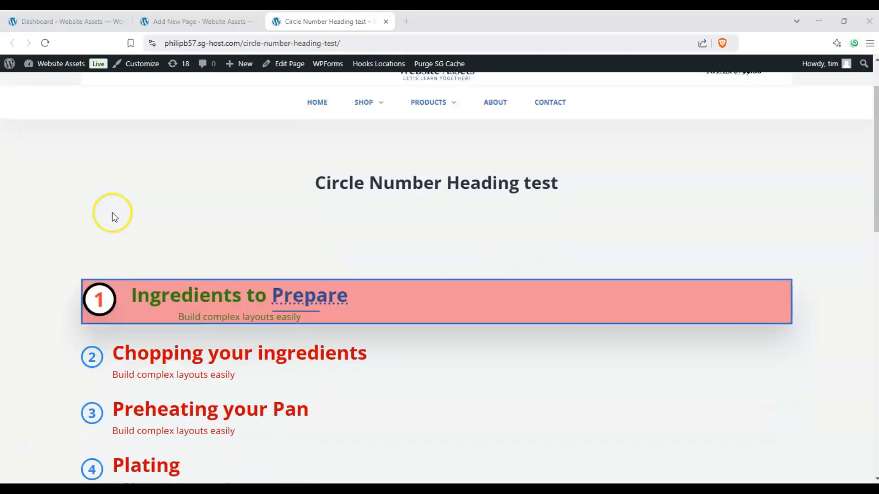
Examine the published Circle Number Heading test page, comparing the styled first heading with the three numbered headings below it.
scroll(110, 216, "down", 2)
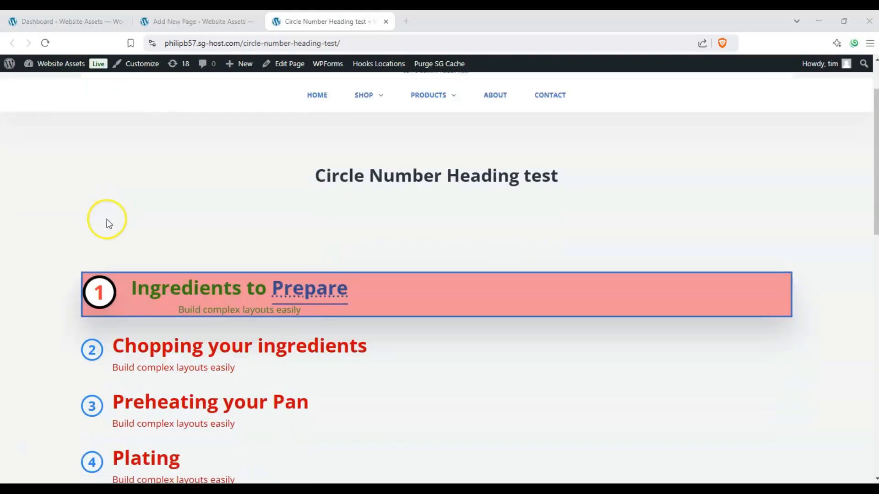
scroll(106, 219, "up", 1)
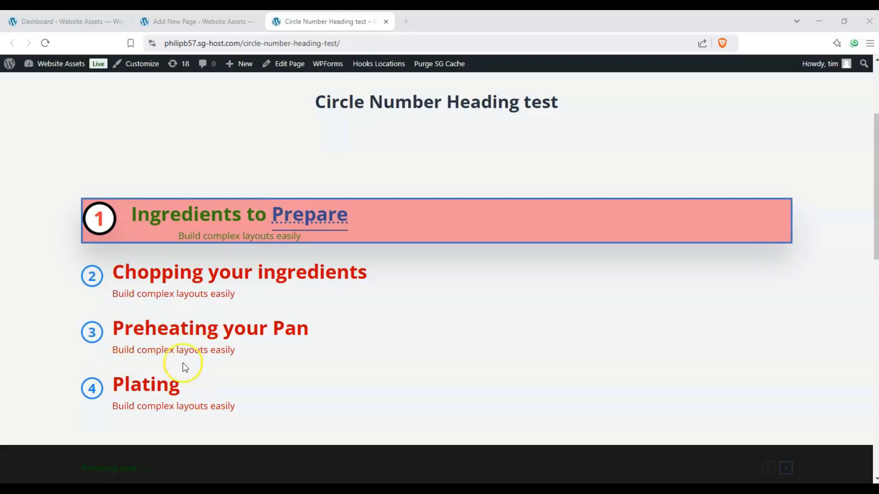
scroll(183, 357, "up", 2)
scroll(174, 329, "down", 1)
scroll(65, 292, "up", 1)
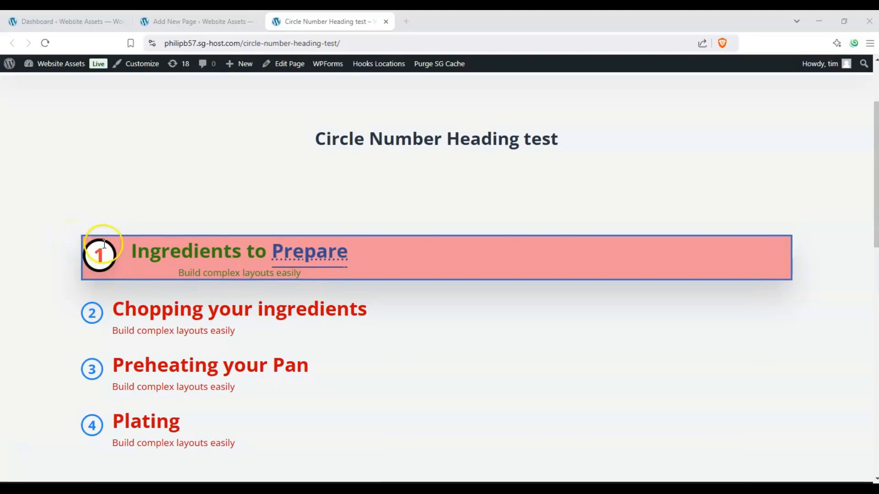
scroll(99, 241, "down", 1)
scroll(96, 243, "up", 1)
scroll(142, 253, "down", 1)
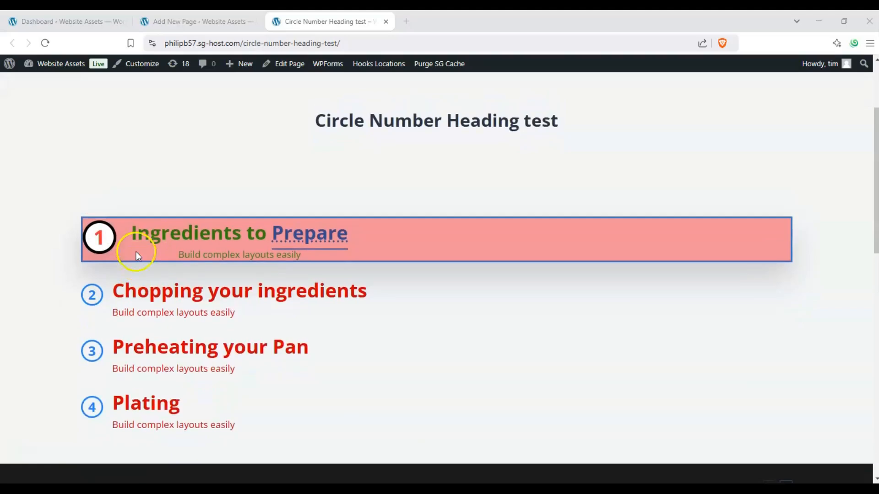
scroll(136, 251, "up", 1)
scroll(131, 251, "down", 1)
scroll(131, 251, "up", 1)
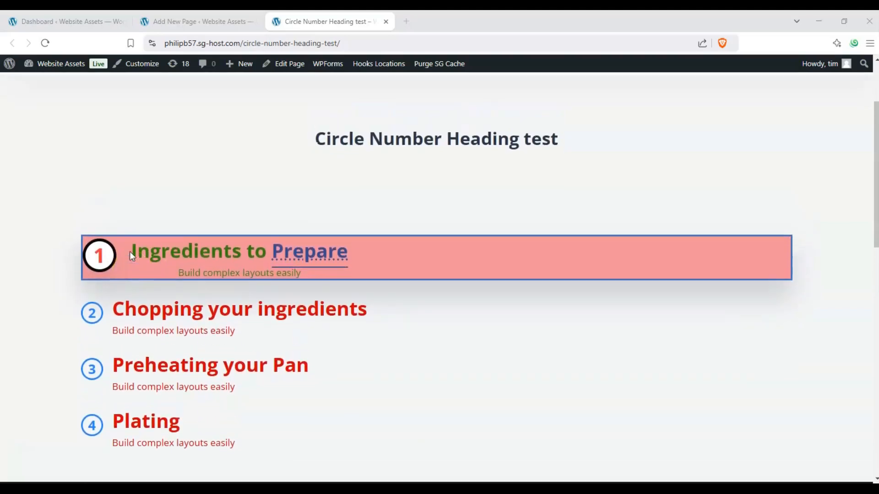
scroll(130, 252, "down", 2)
scroll(128, 252, "up", 2)
scroll(128, 253, "down", 1)
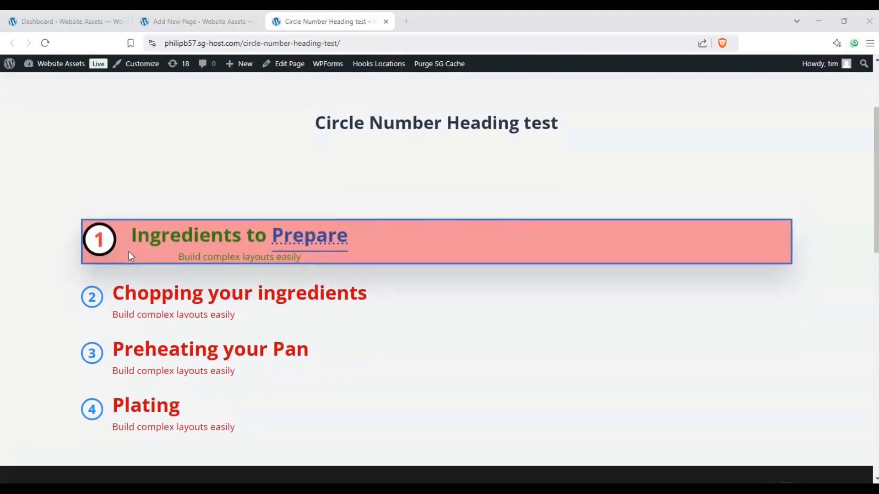
scroll(129, 252, "up", 1)
scroll(128, 252, "down", 1)
scroll(128, 252, "up", 1)
scroll(129, 251, "down", 1)
scroll(129, 252, "up", 1)
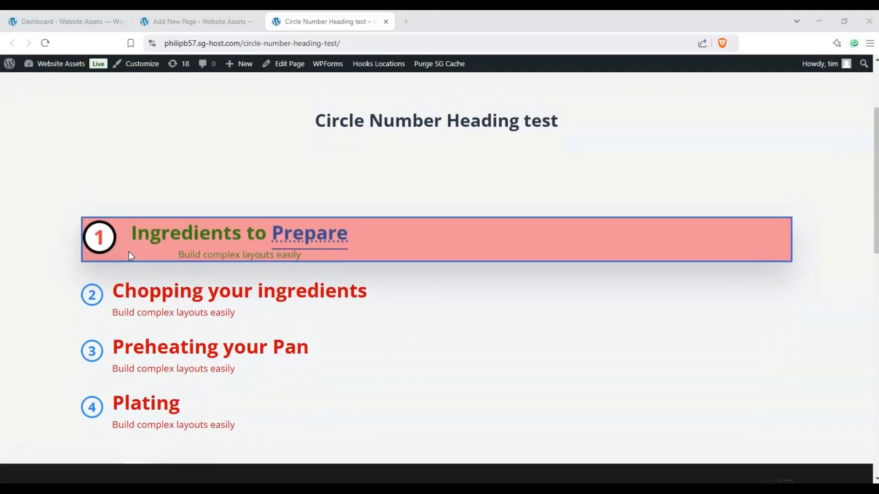